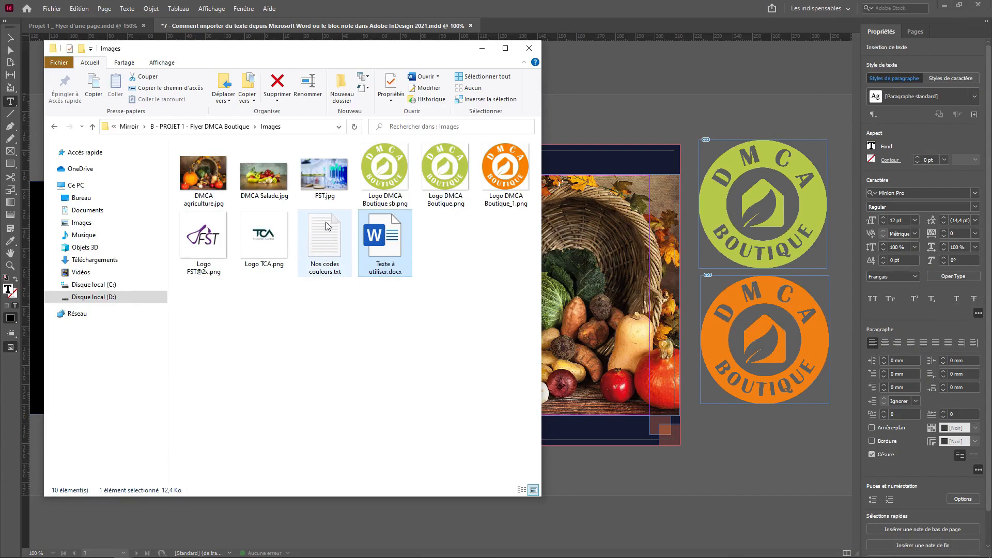
- Copy all the colour codes from Nos codes couleurs.txt and paste them into the empty text frame beside the page
double_click(324, 235)
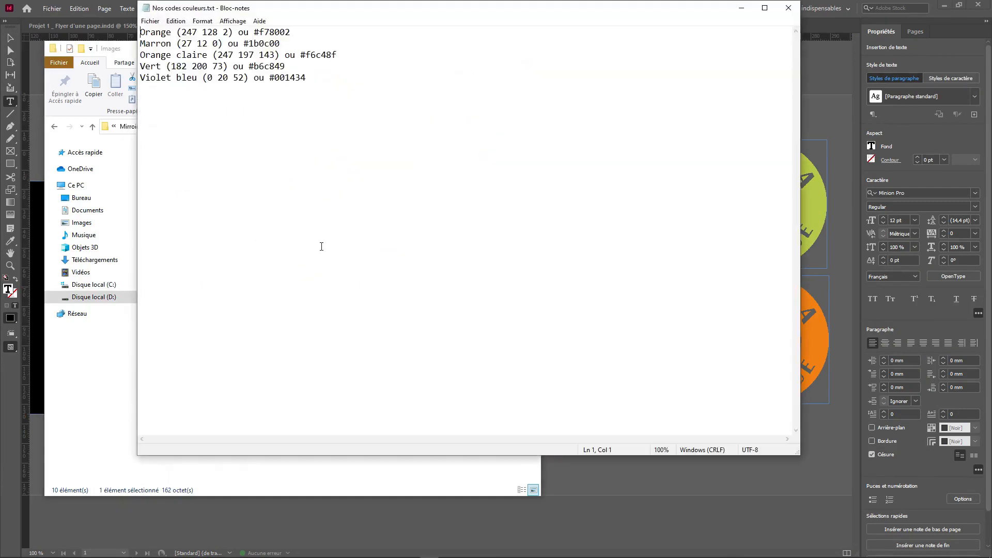
left_click_drag(316, 86, 140, 31)
left_click_drag(310, 142, 140, 32)
left_click_drag(384, 79, 140, 32)
left_click_drag(313, 113, 140, 32)
left_click(327, 83)
left_click_drag(337, 81, 140, 32)
key("ctrl+c")
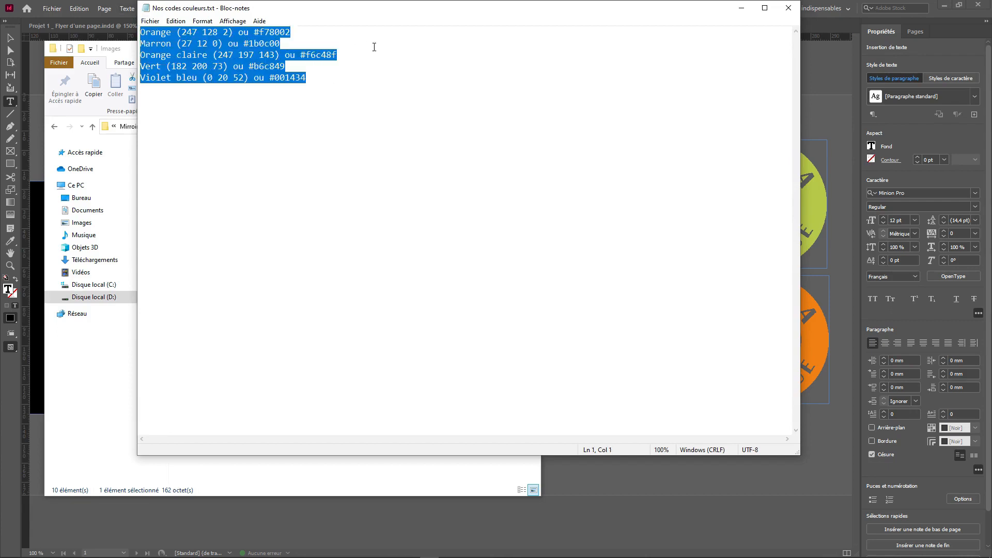
left_click(788, 7)
left_click(675, 5)
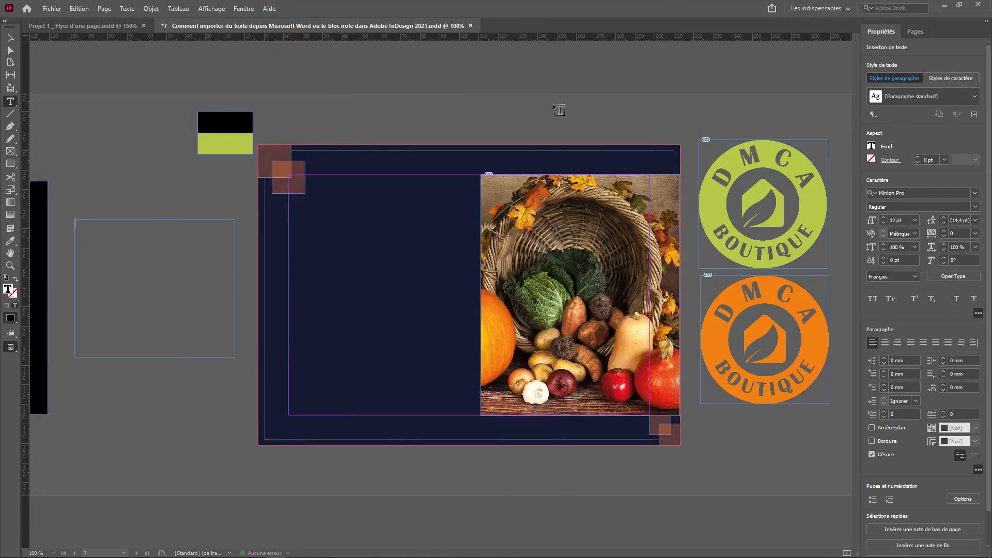
left_click(150, 269)
key("ctrl+v")
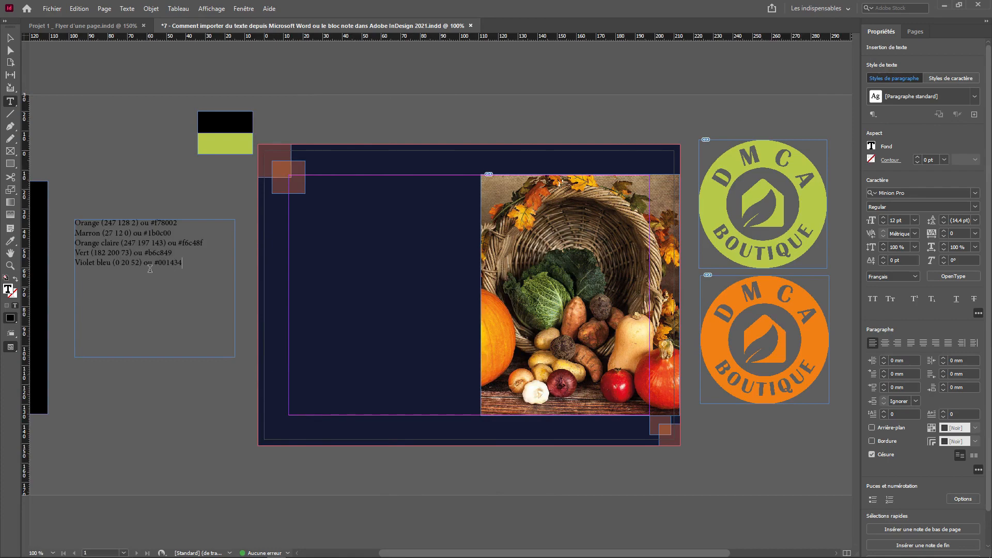
- Undo the pasting of the colour codes and delete the empty text frame
key("ctrl+z")
key("Escape")
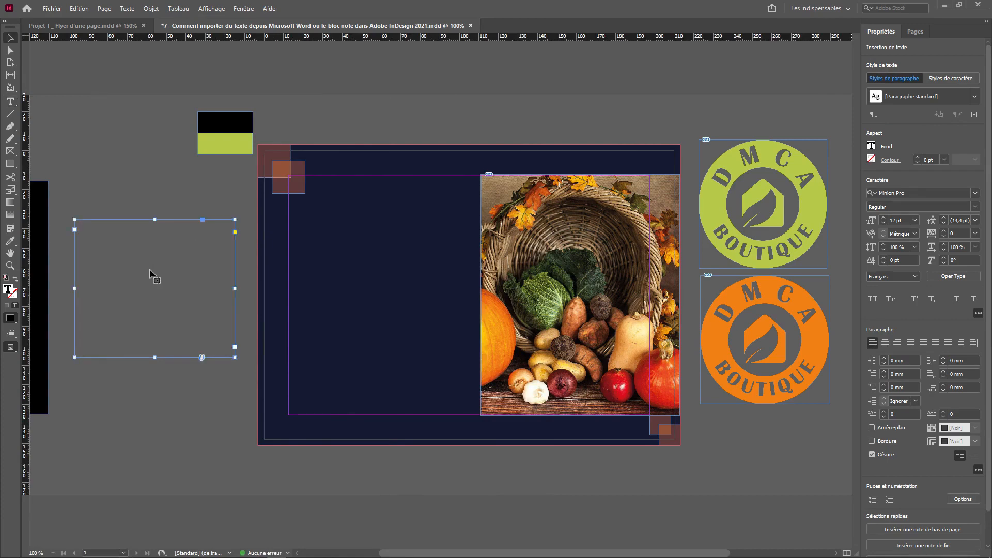
key("Delete")
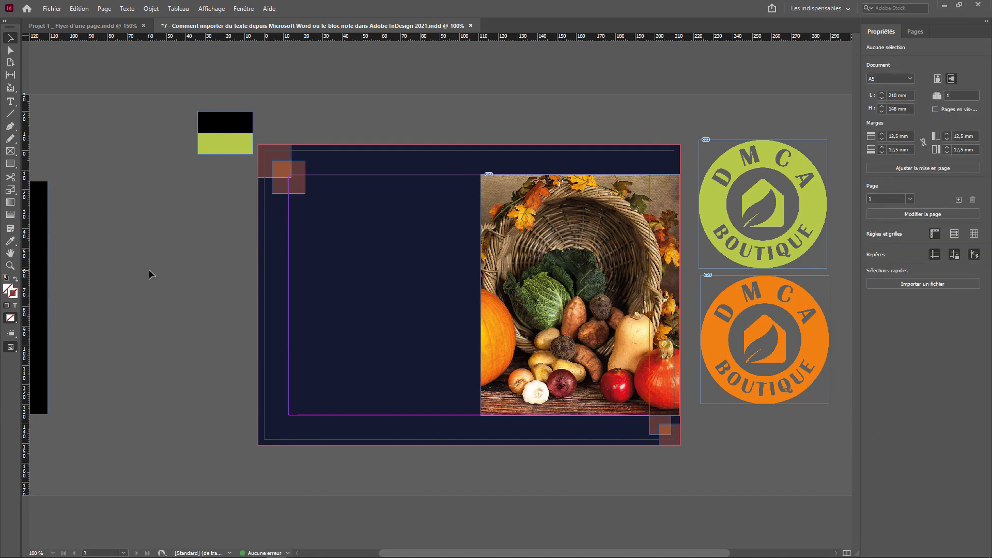
- Import Nos codes couleurs.txt into a text frame about 66 by 85 mm beside the page, and delete that frame
left_click(51, 8)
left_click(82, 153)
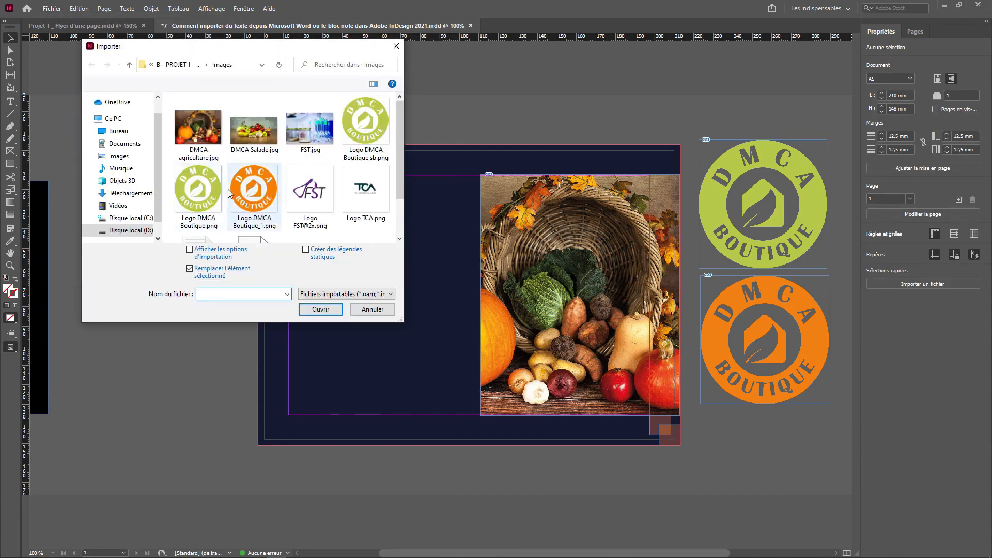
scroll(221, 201, "down", 2)
left_click(197, 207)
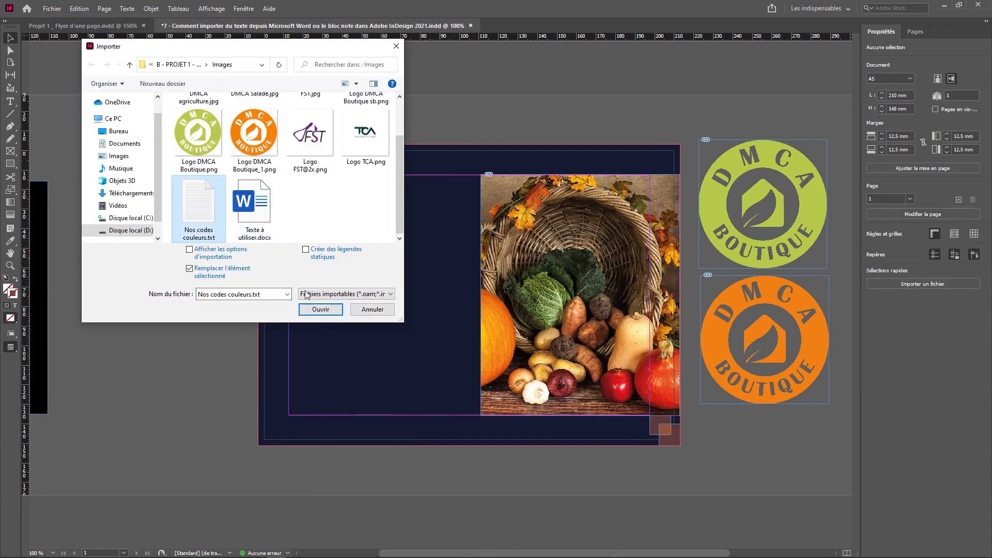
left_click(320, 309)
left_click_drag(67, 170, 197, 336)
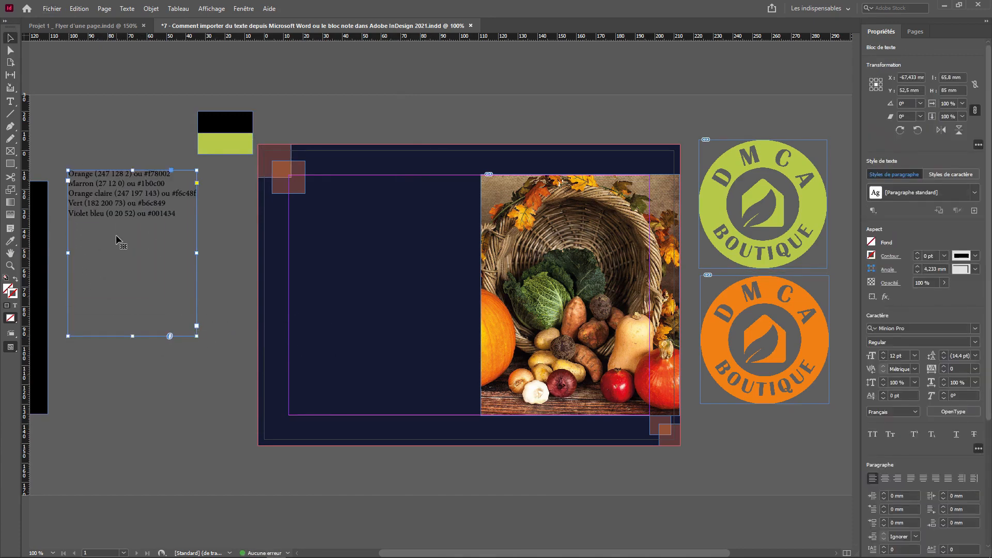
key("Delete")
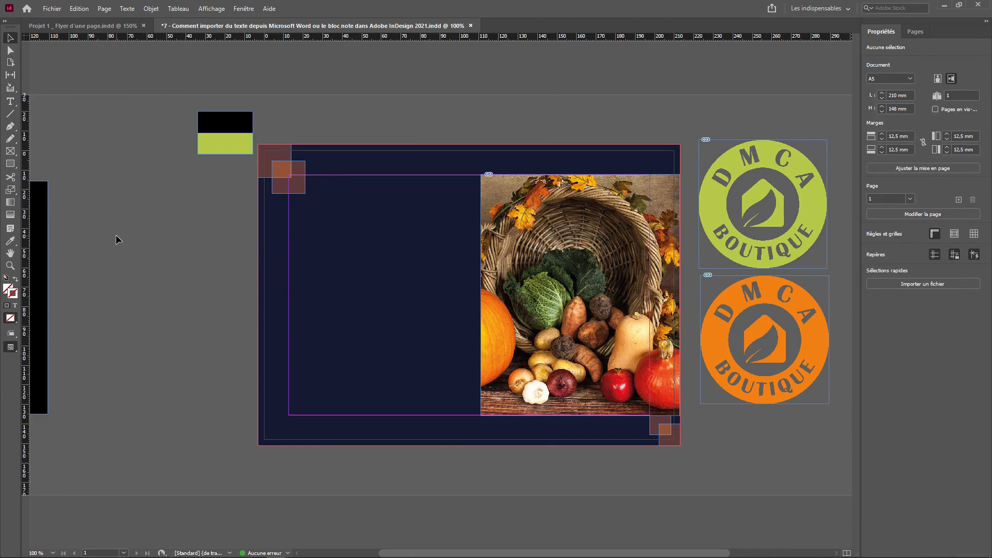
- Open Texte à utiliser.docx in Word to examine its text, and switch back to InDesign
key("alt+Tab")
double_click(384, 266)
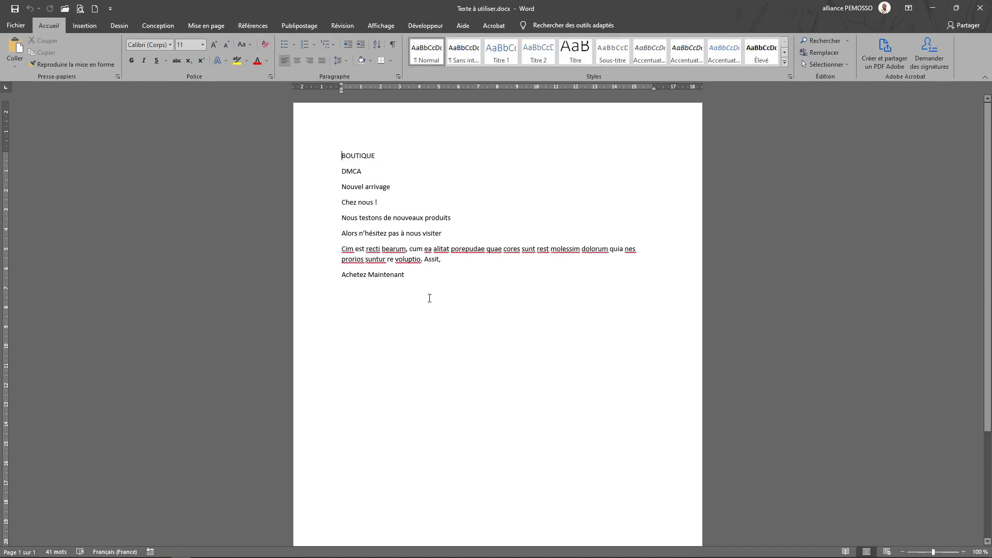
key("alt+Tab")
key("alt+Tab")
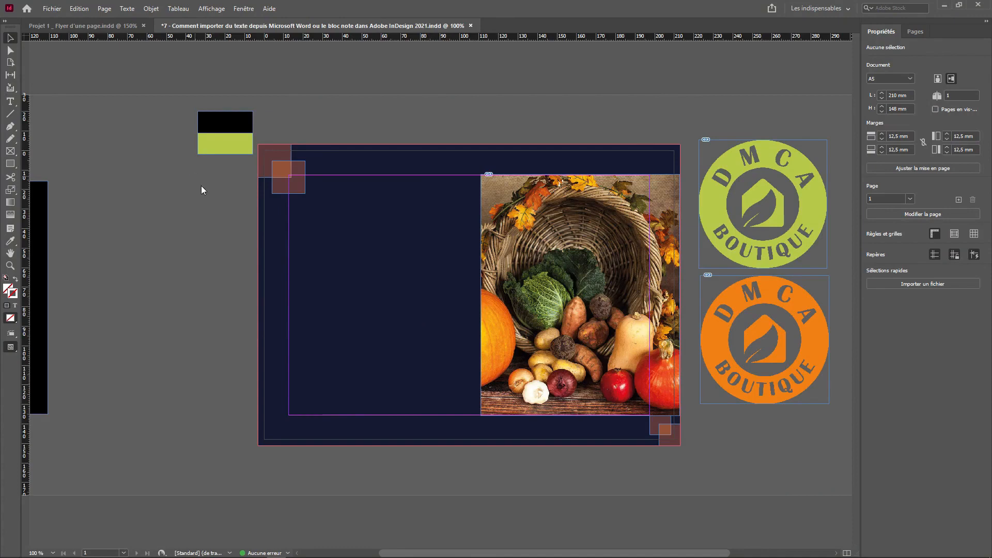
- Try to import Texte à utiliser.docx from the project's Images folder
key("ctrl+d")
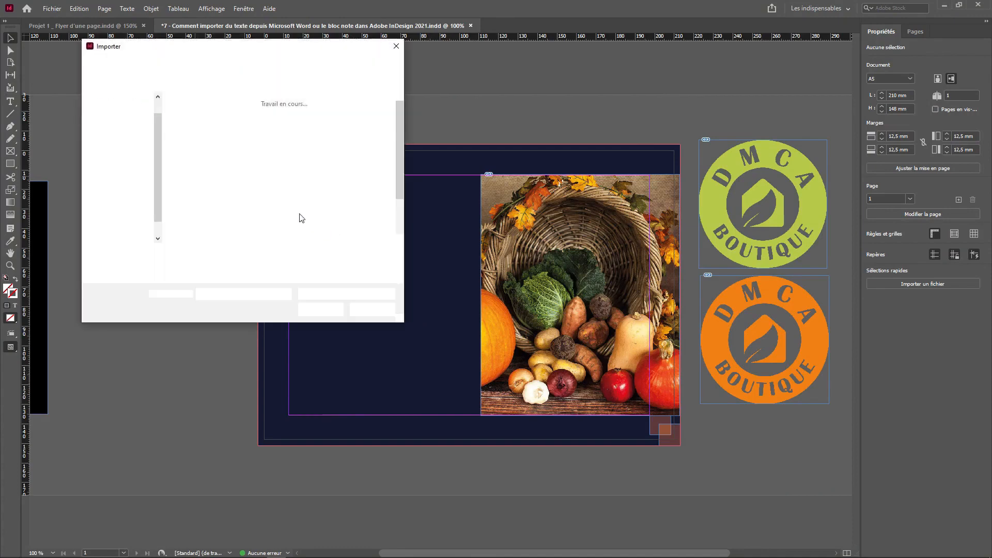
scroll(290, 217, "down", 3)
left_click(272, 213)
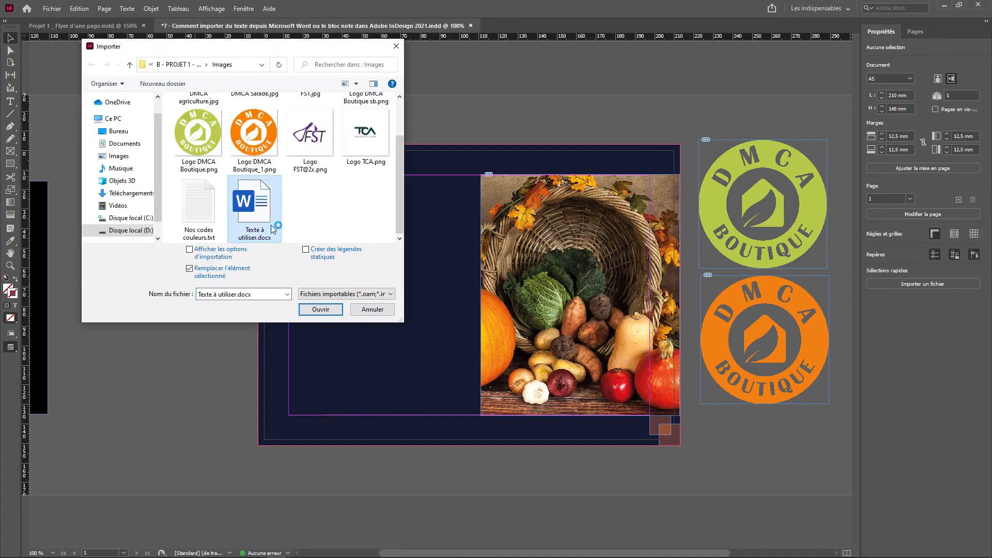
left_click(321, 312)
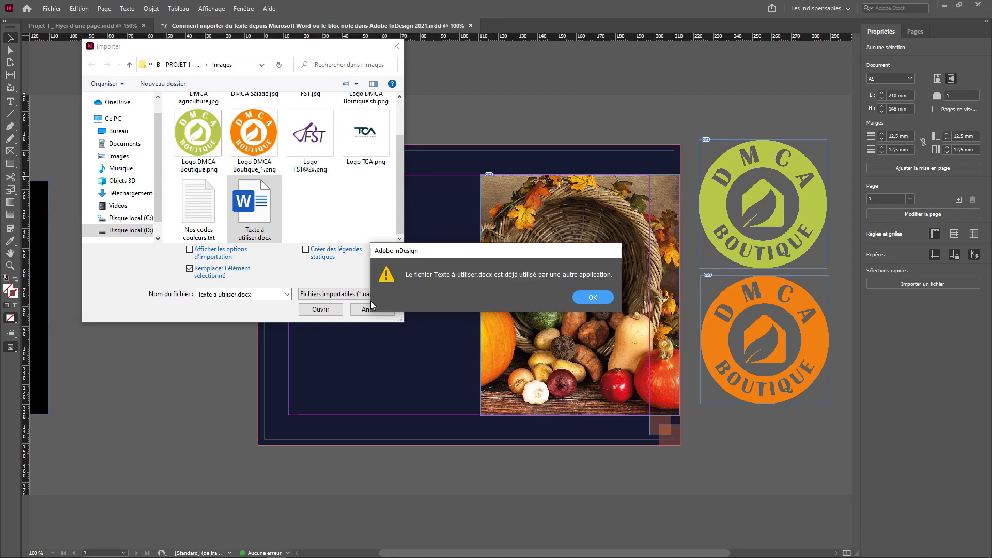
- Close Texte à utiliser.docx in Word, and import it into a new text frame beside the page in InDesign
key("alt+Tab")
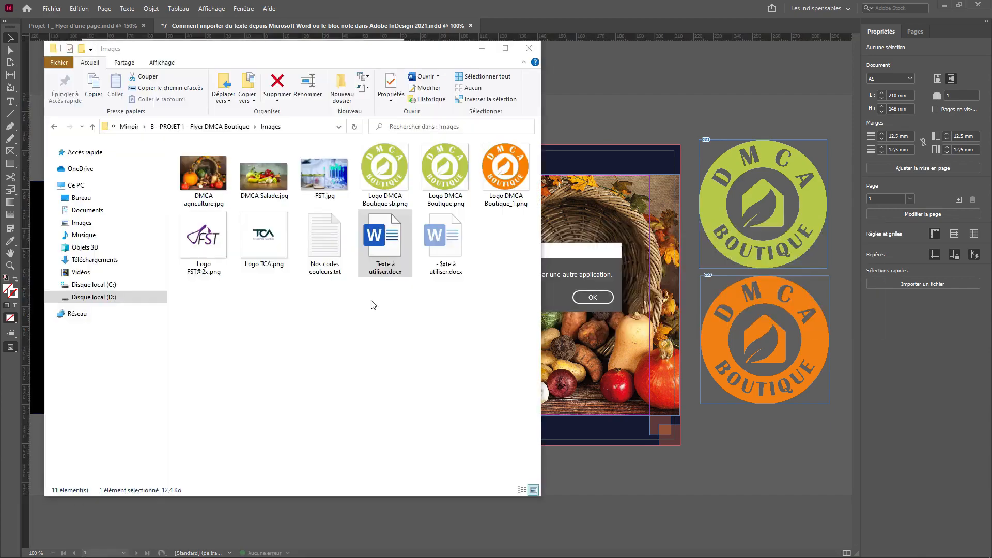
double_click(371, 304)
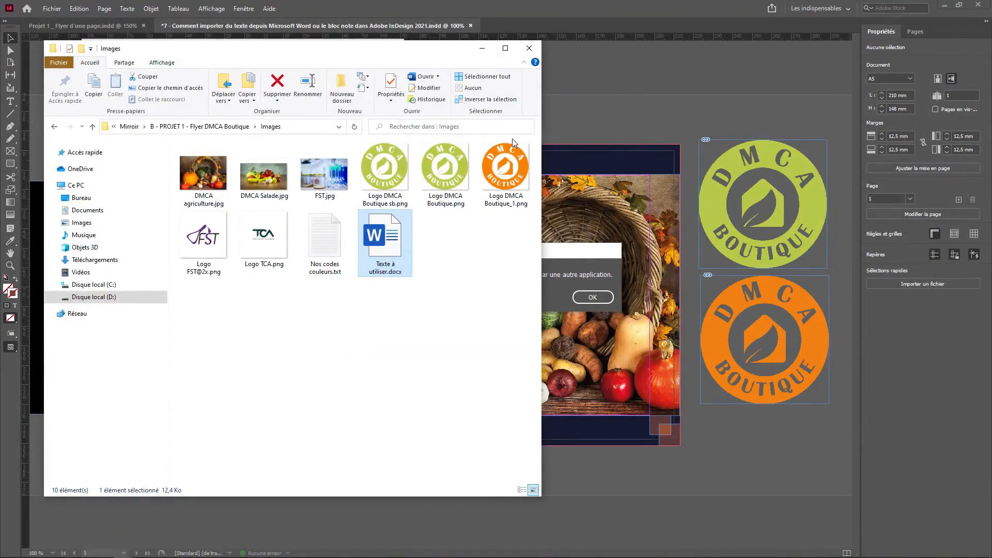
left_click(599, 251)
left_click(593, 299)
left_click(313, 309)
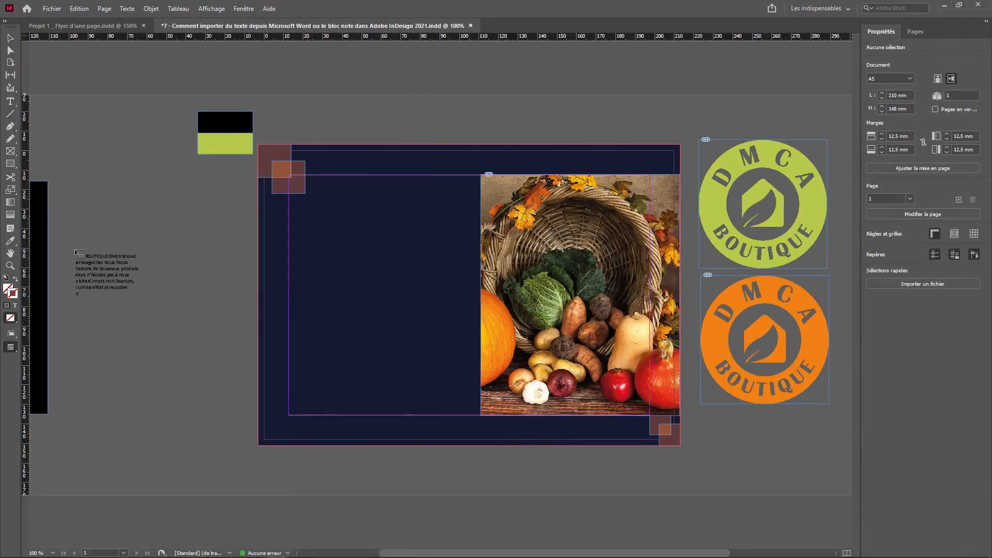
left_click_drag(55, 196, 219, 343)
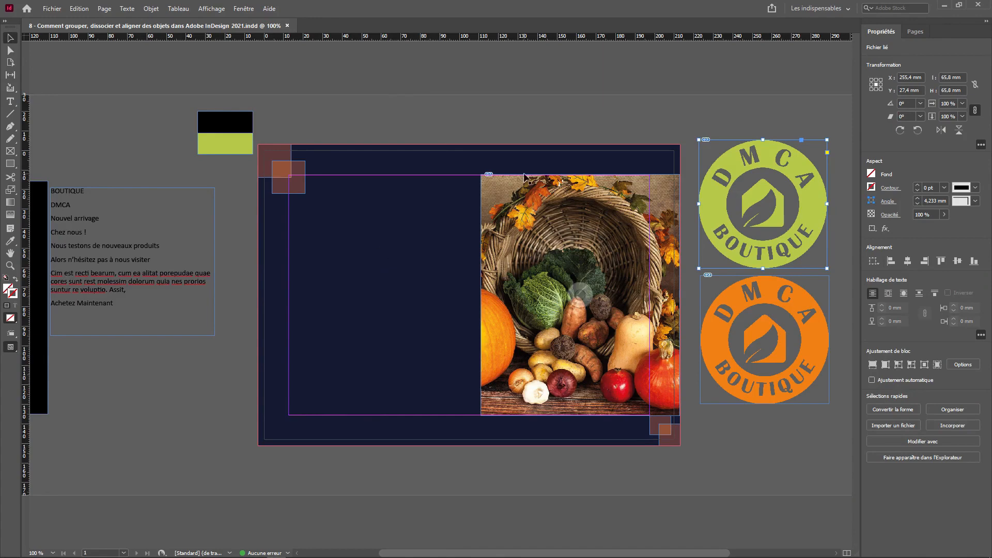
- Move the green DMCA Boutique logo onto the dark area beside the photo and scale it to about 37.5 mm
left_click_drag(815, 219, 437, 231)
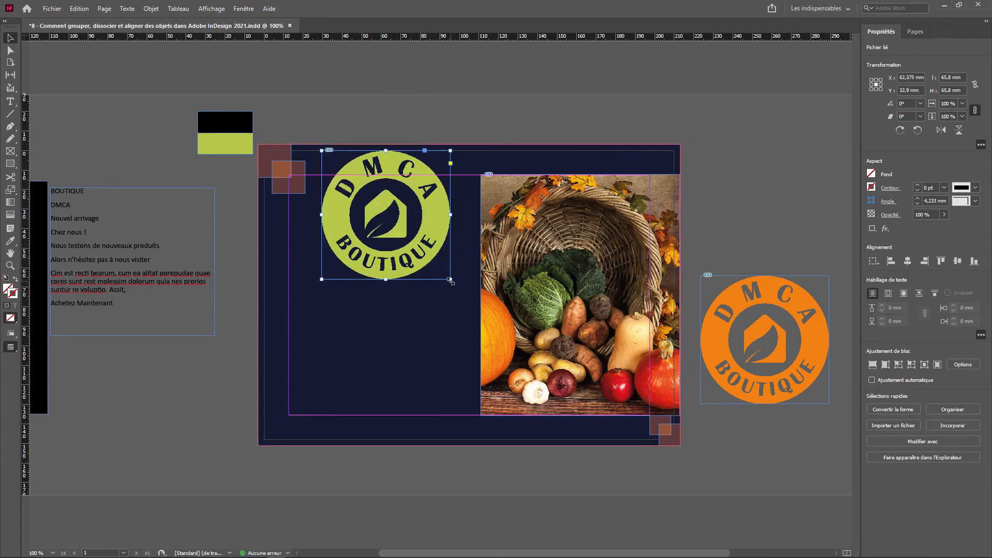
left_click_drag(450, 279, 415, 251)
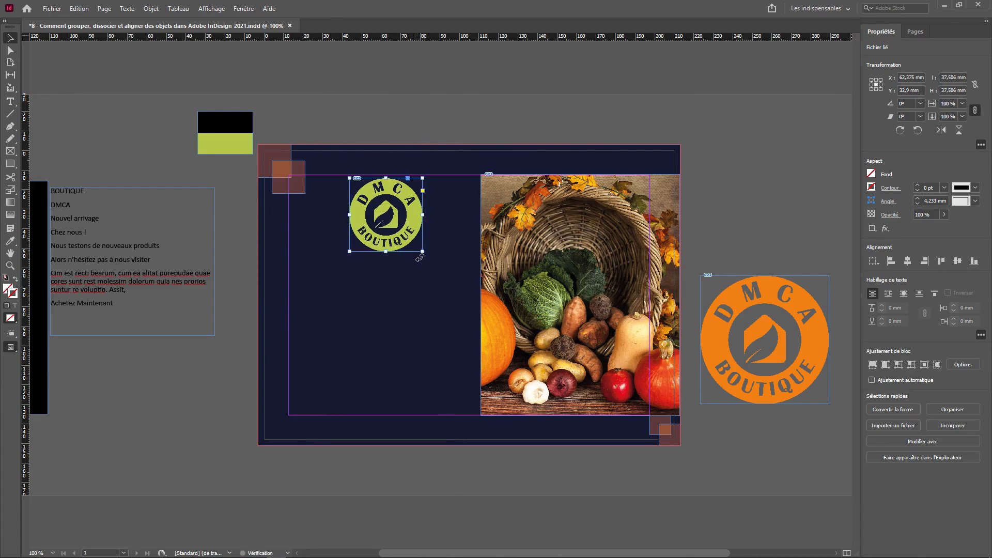
- Set the space after every paragraph of the imported text to 0 mm
double_click(60, 204)
left_click_drag(81, 219, 48, 193)
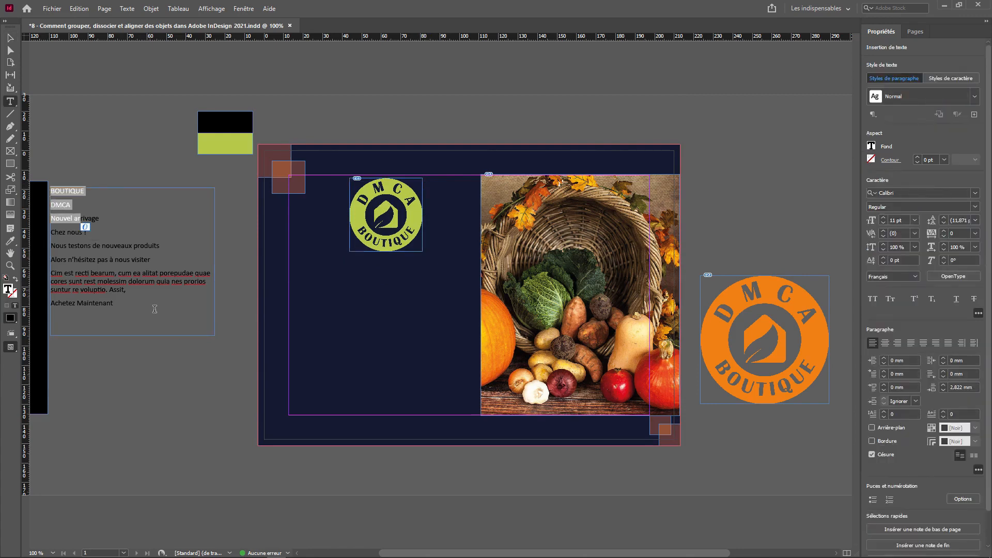
left_click(153, 310)
left_click_drag(129, 303, 35, 174)
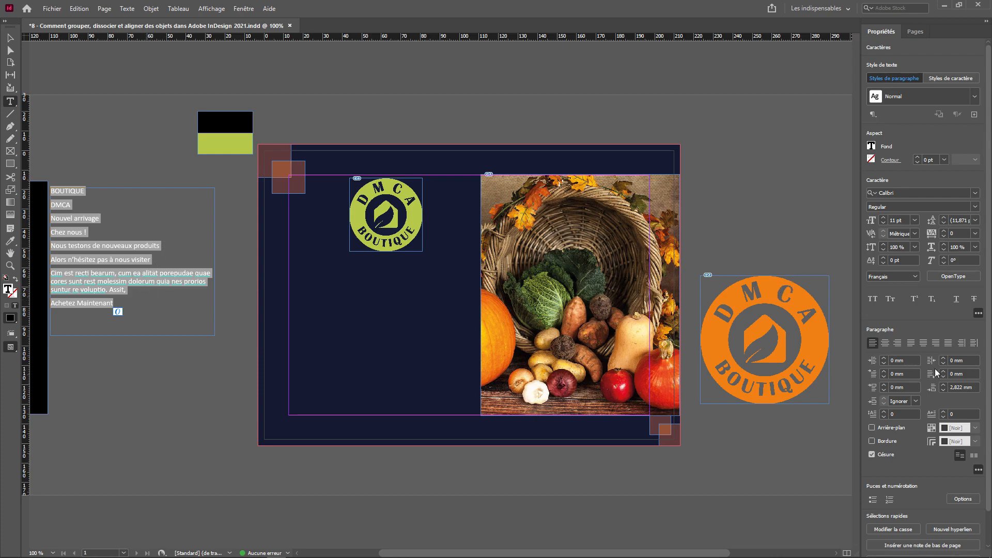
left_click(943, 390)
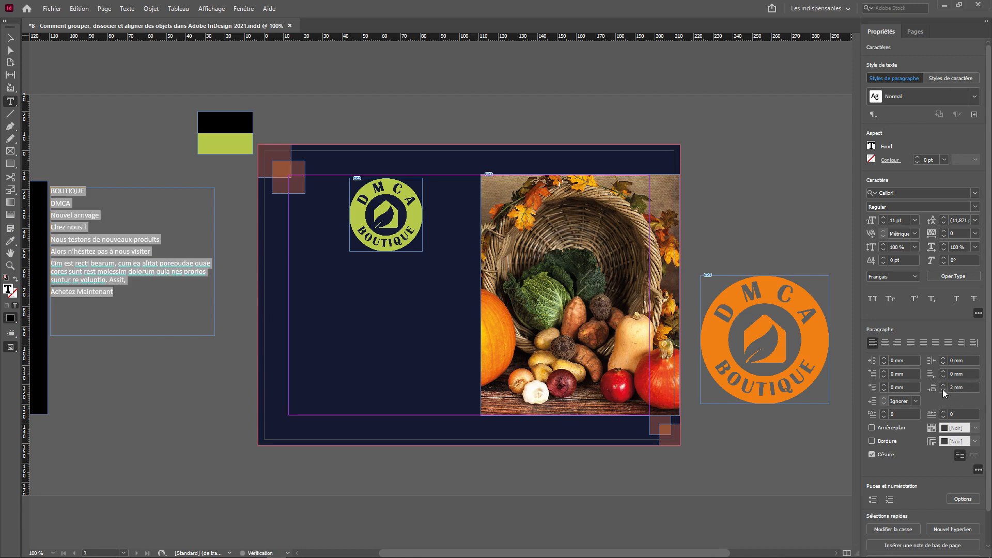
left_click(943, 390)
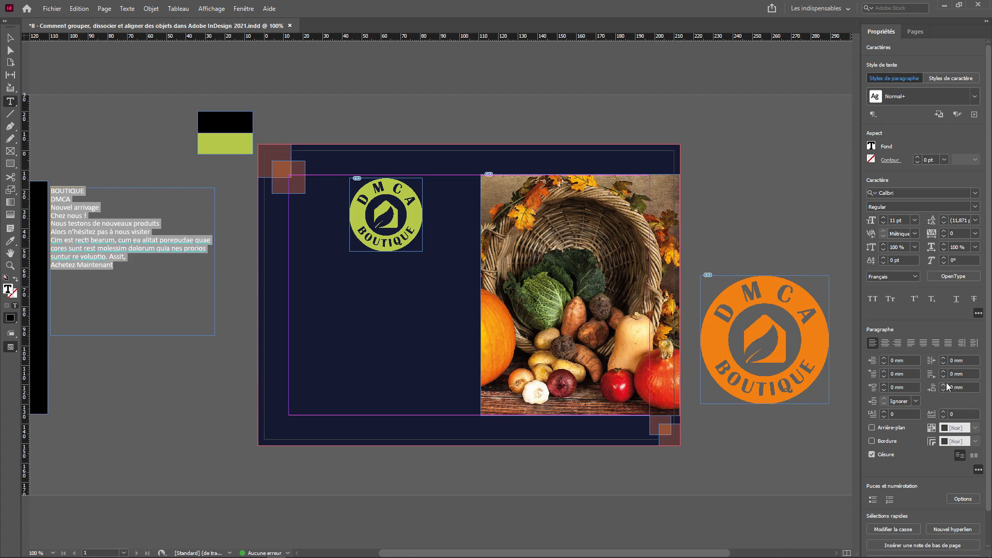
left_click(134, 240)
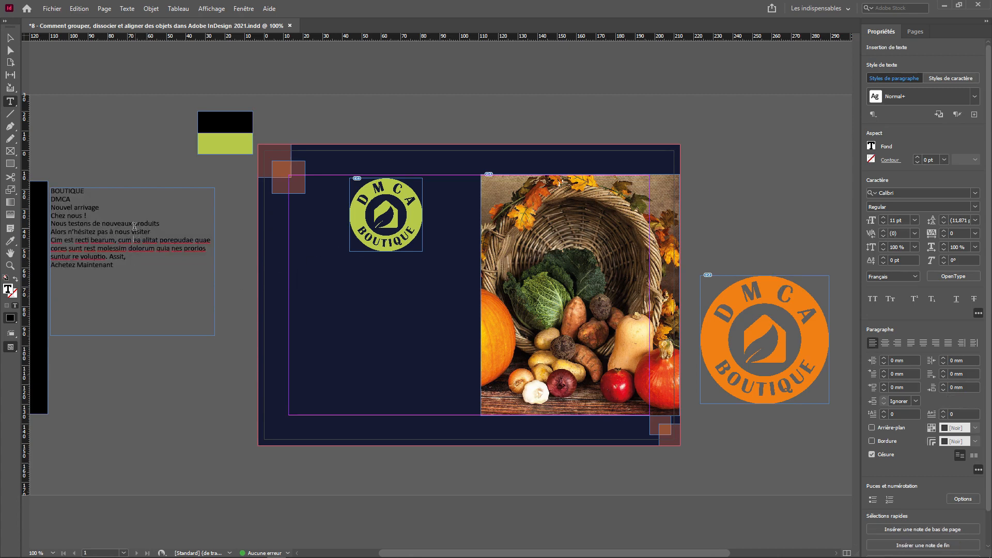
- Cut the lines BOUTIQUE and DMCA from the imported text and paste them into a new text frame below the green logo
left_click_drag(88, 207, 50, 190)
left_click(81, 199)
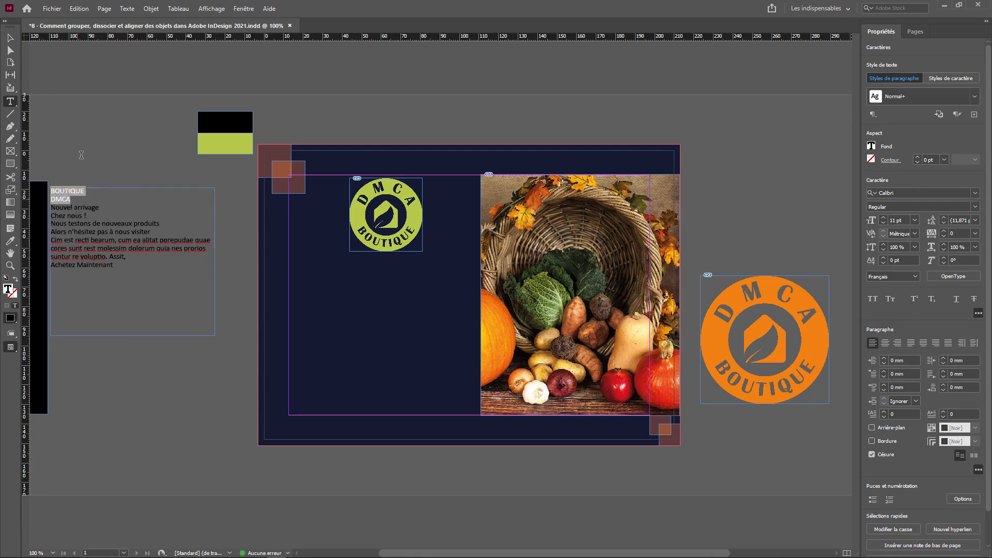
left_click(79, 9)
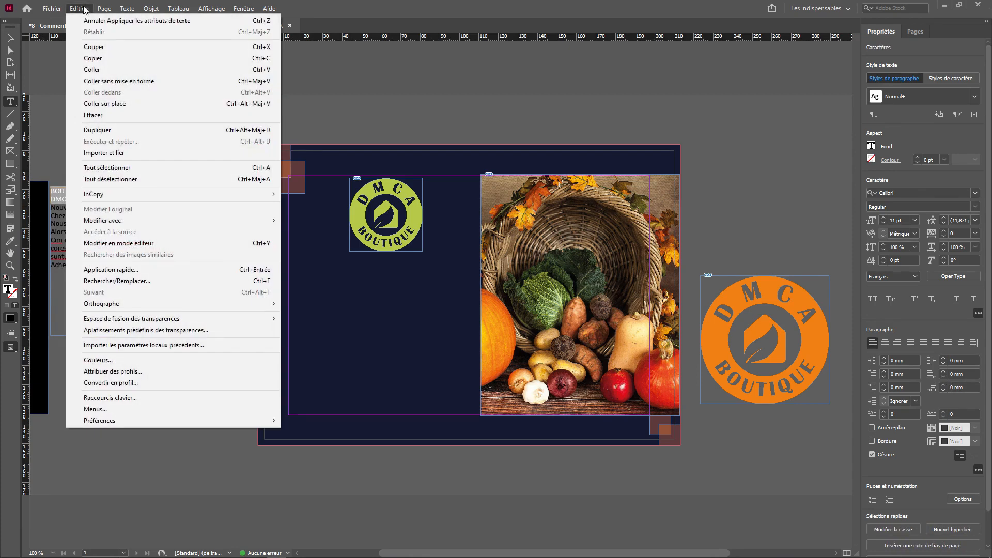
left_click(87, 48)
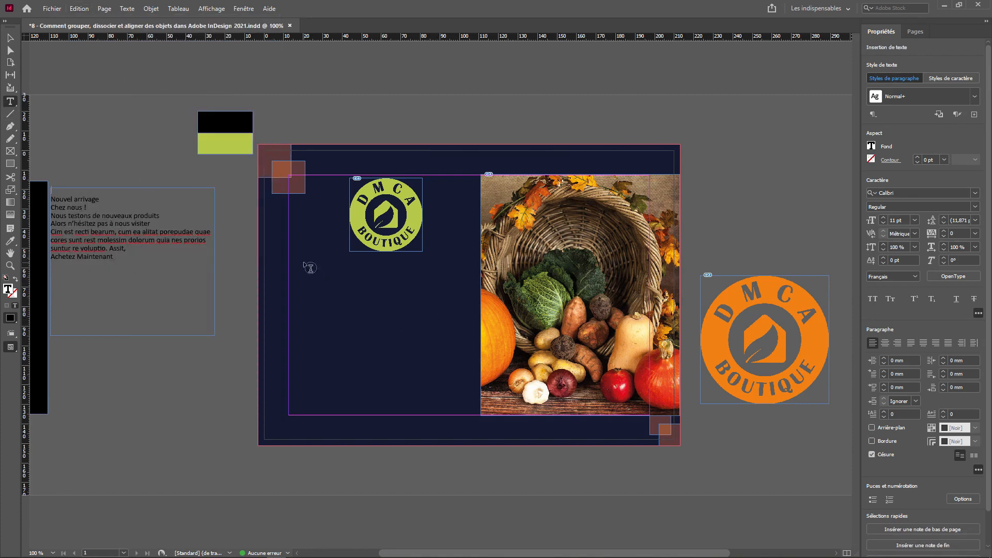
left_click_drag(305, 263, 454, 301)
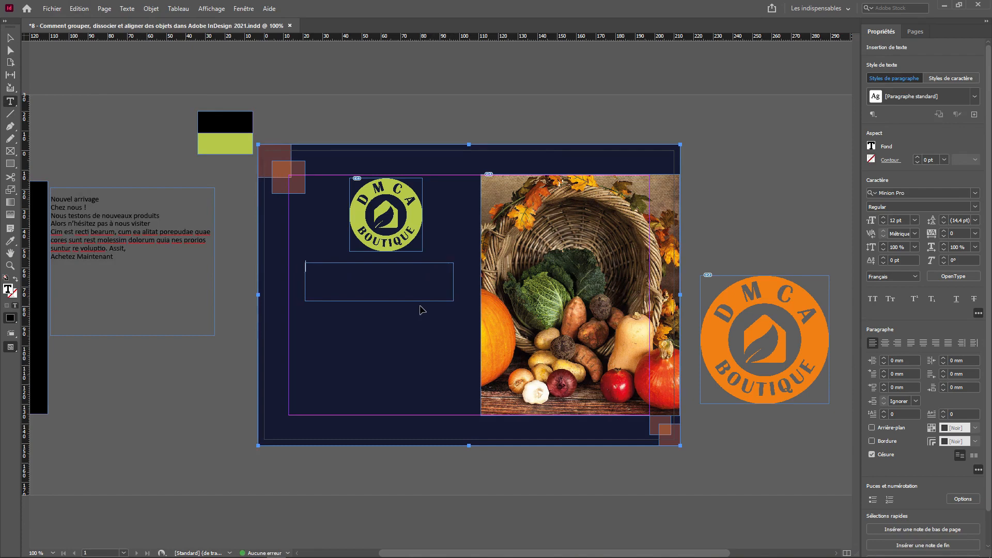
left_click(79, 8)
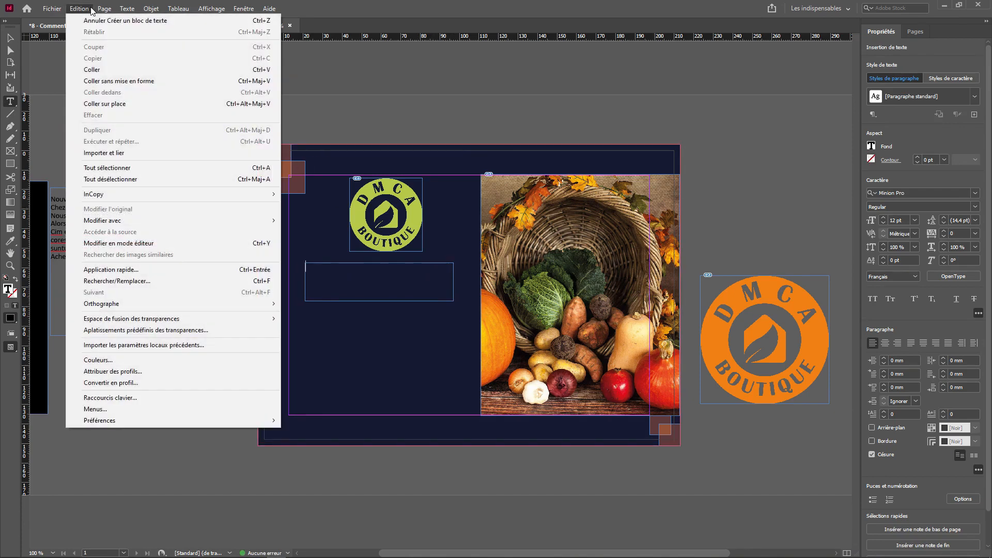
left_click(98, 69)
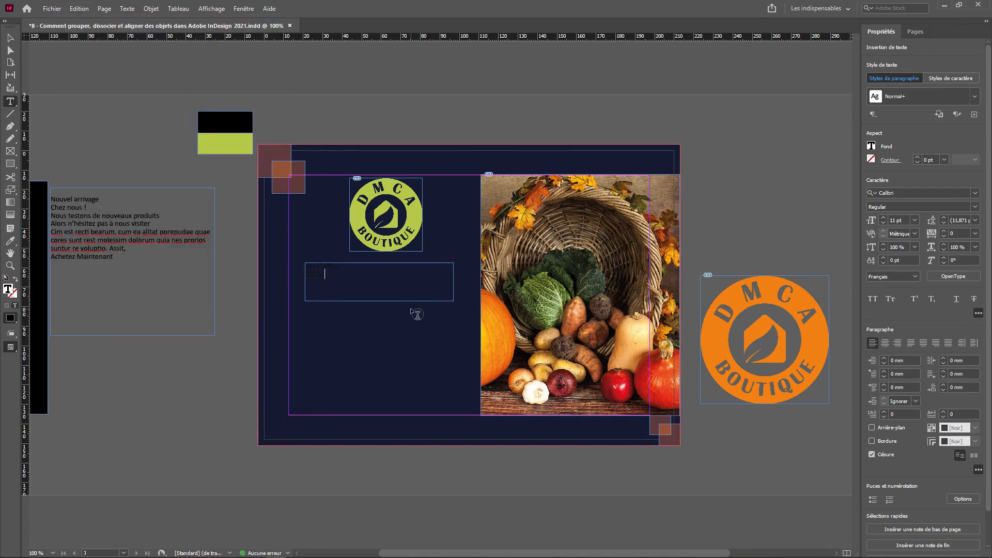
- Set the BOUTIQUE DMCA text below the logo in Gotham Black at 40 pt
key("ctrl+a")
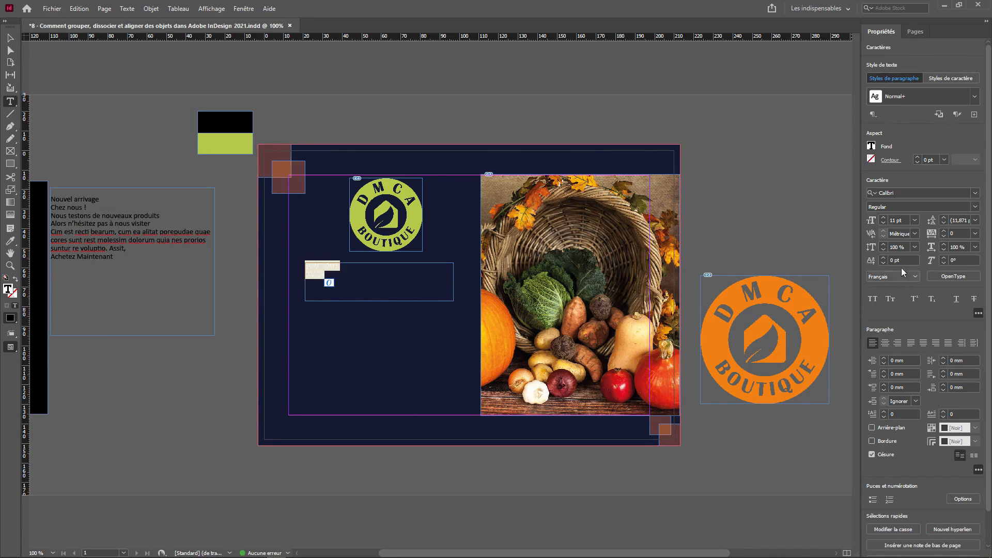
left_click(896, 192)
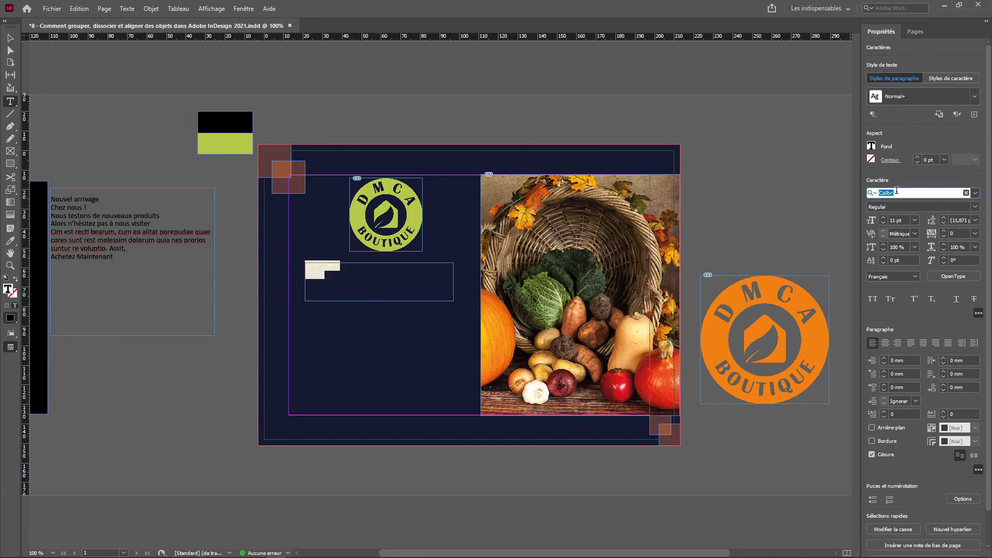
type("GOT")
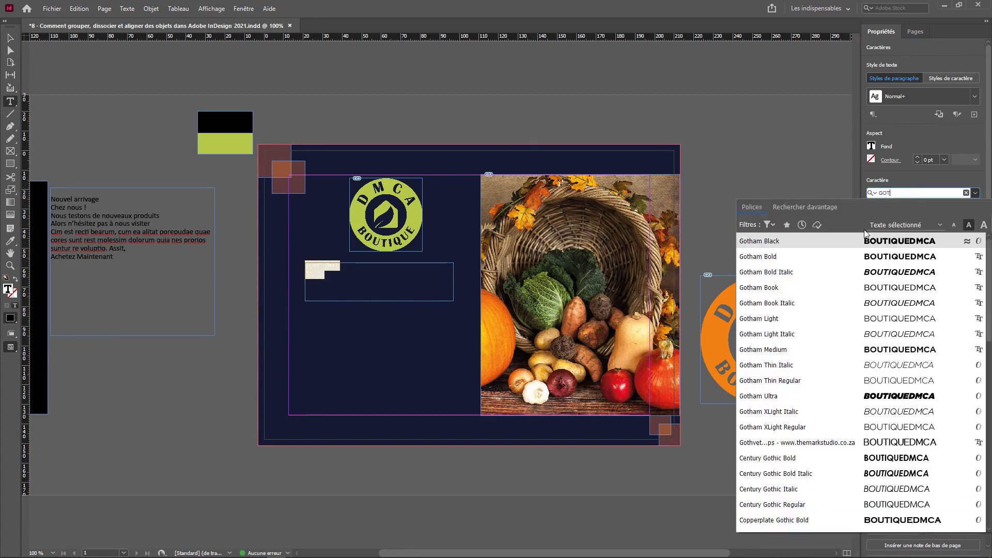
left_click(865, 241)
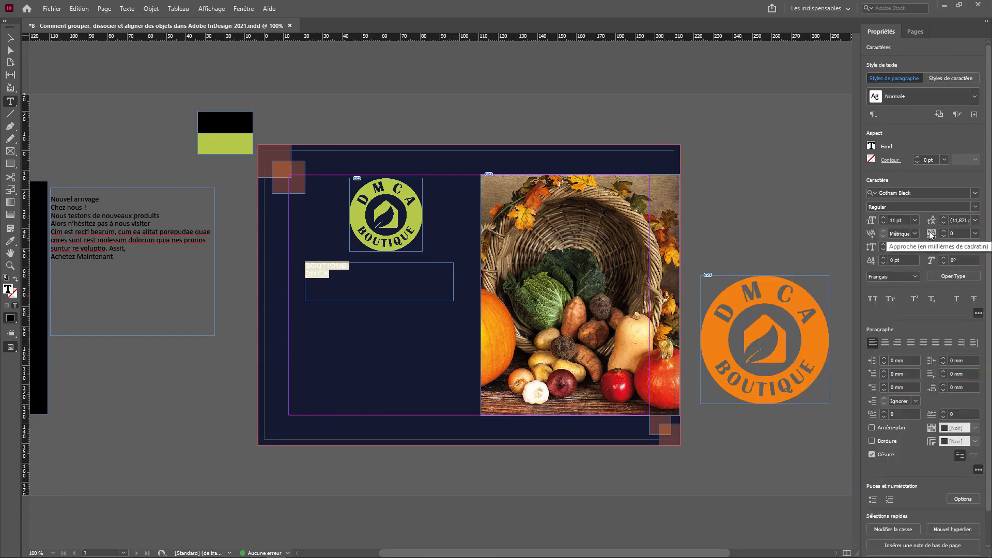
left_click(903, 219)
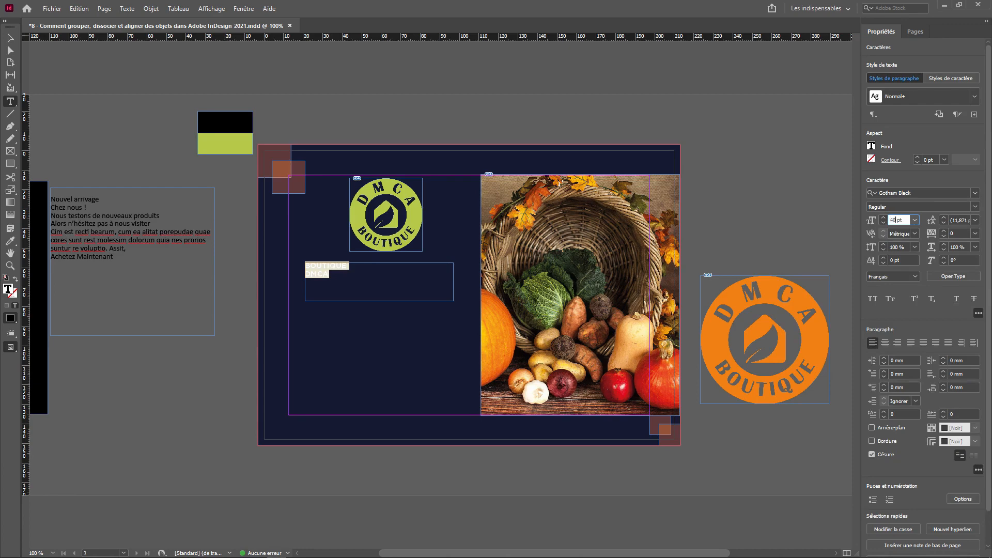
key("Return")
key("Escape")
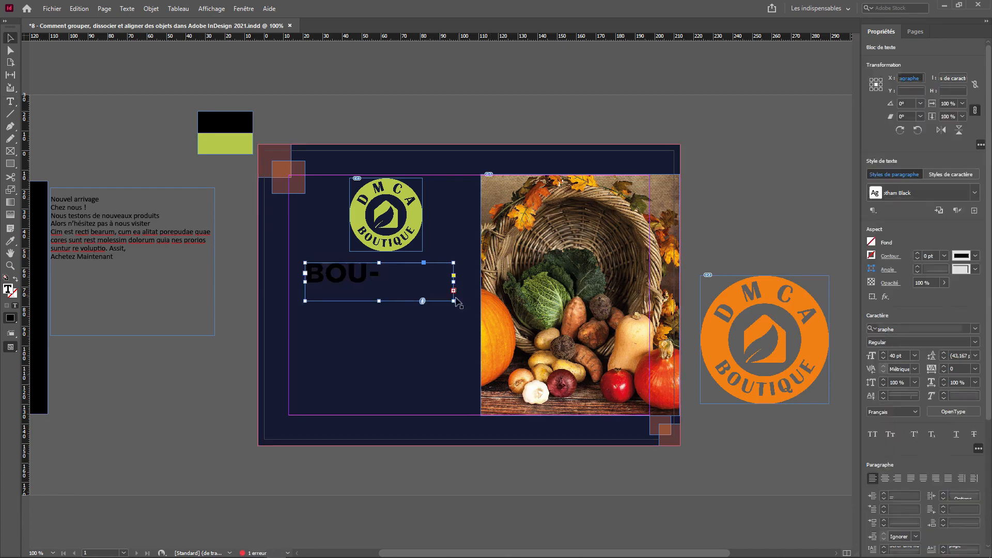
- Center the BOUTIQUE DMCA text and resize its frame to about 86 × 31 mm so both lines fit
left_click_drag(379, 304, 380, 336)
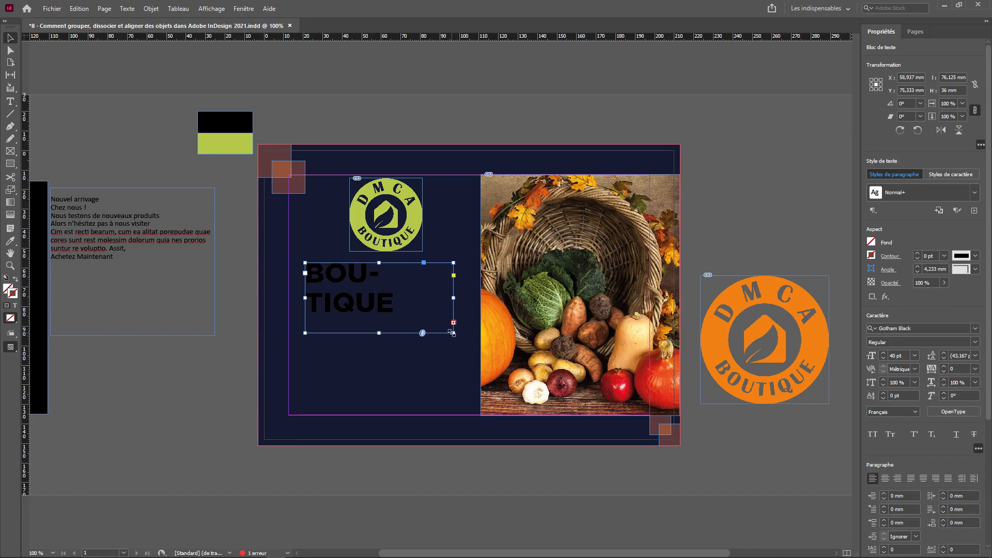
left_click_drag(453, 333, 473, 351)
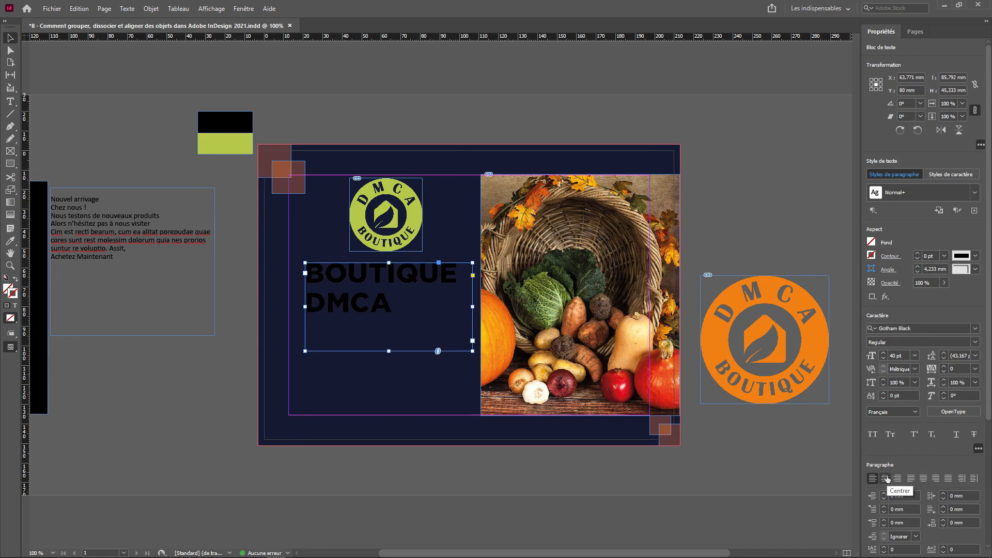
left_click(886, 478)
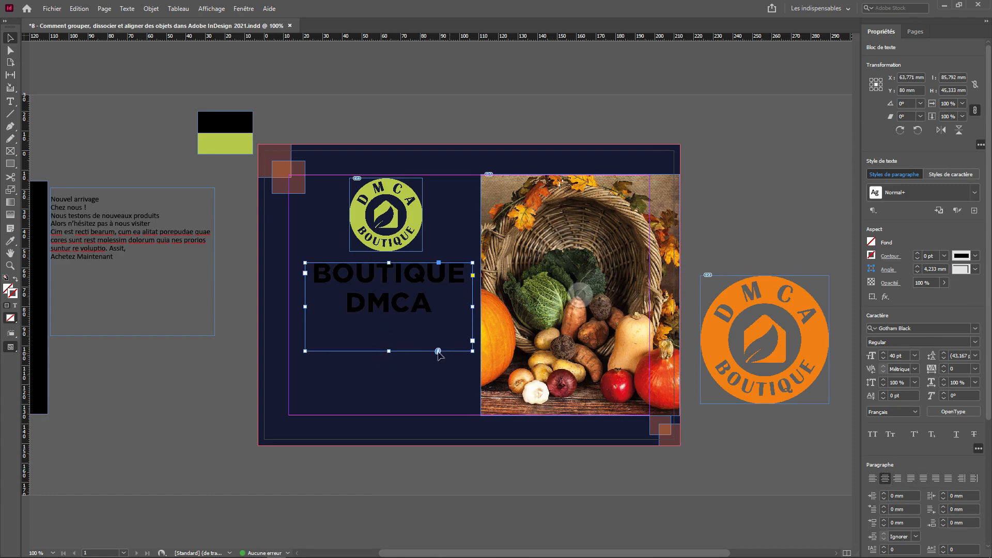
left_click_drag(388, 352, 388, 322)
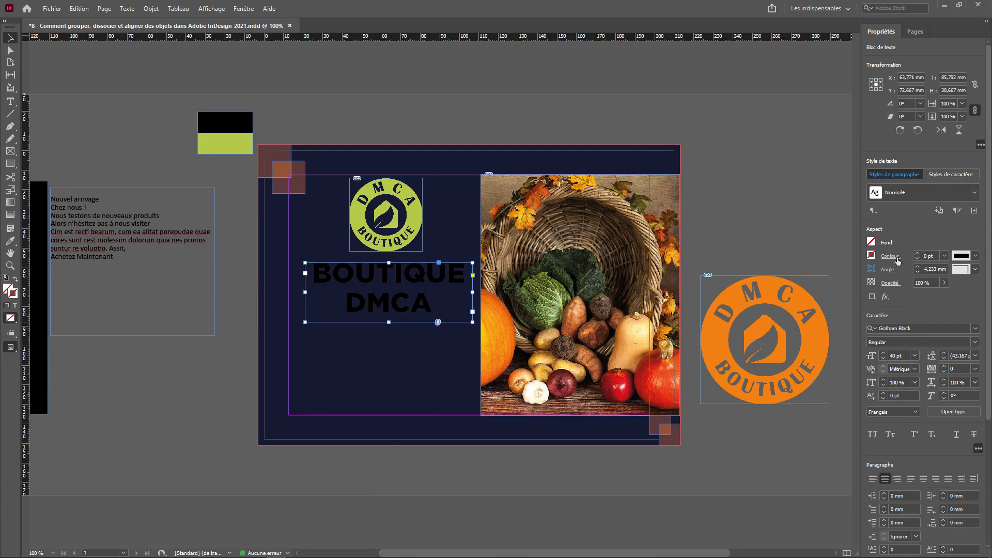
- Color the BOUTIQUE DMCA text with the green swatch R=182 V=200 B=73 from the Flyer color group
left_click(872, 242)
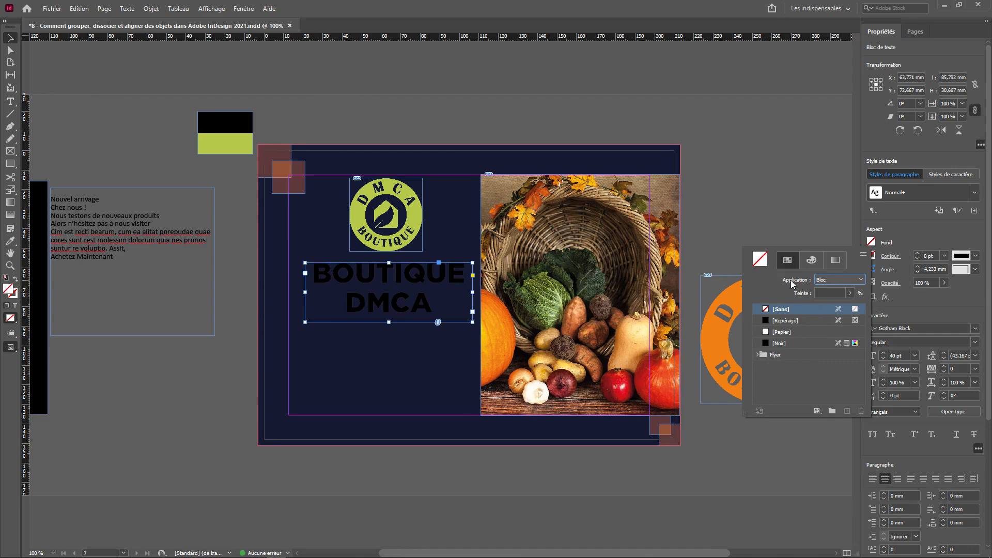
left_click(851, 282)
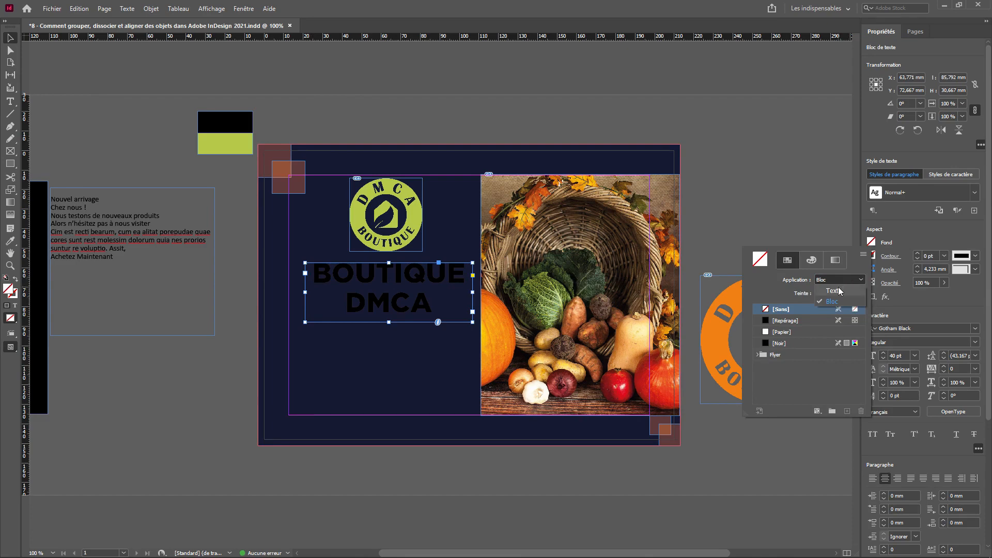
left_click(839, 291)
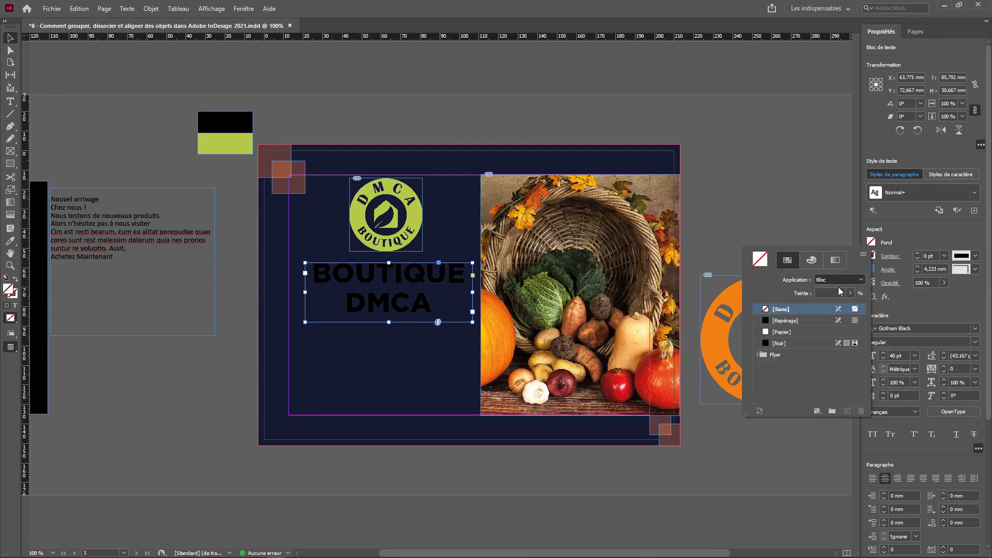
left_click(762, 354)
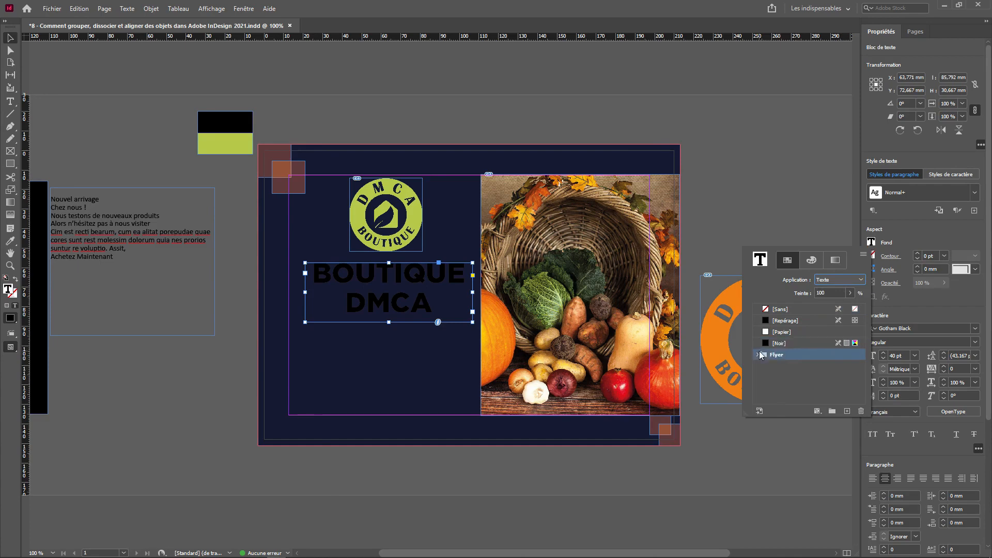
left_click(757, 354)
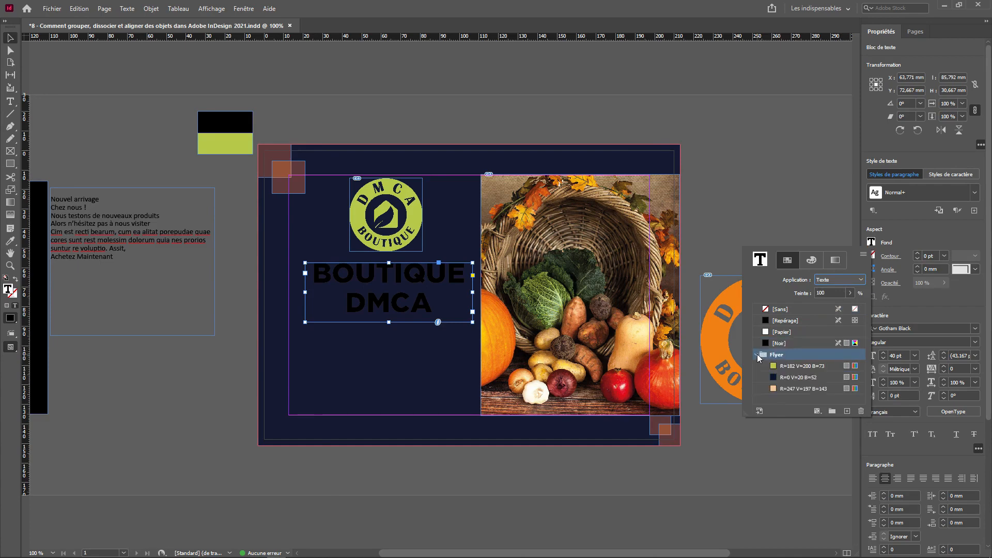
left_click(798, 367)
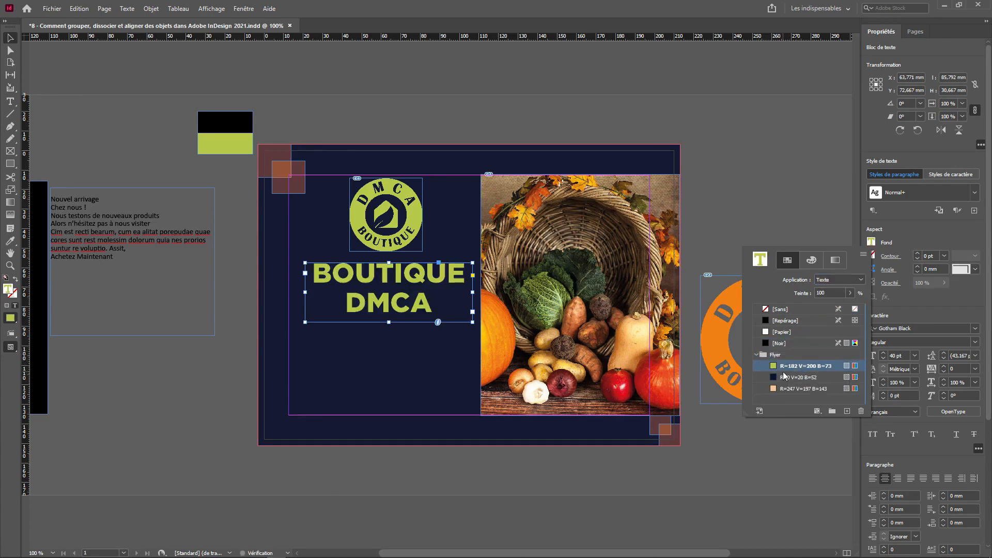
left_click(610, 309)
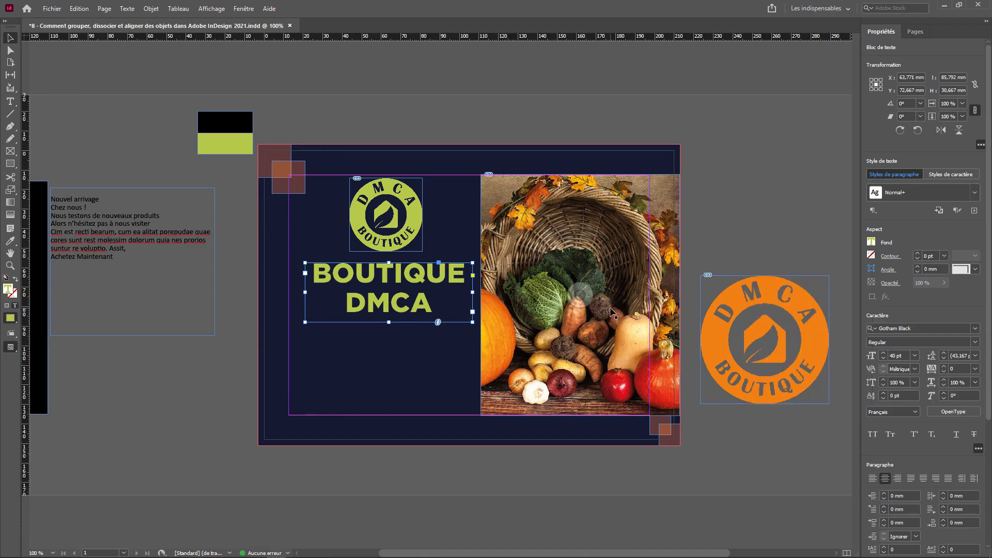
- Crop the vegetable basket photo from its left edge to a width of about 91 mm
left_click(481, 295)
left_click_drag(481, 295, 501, 295)
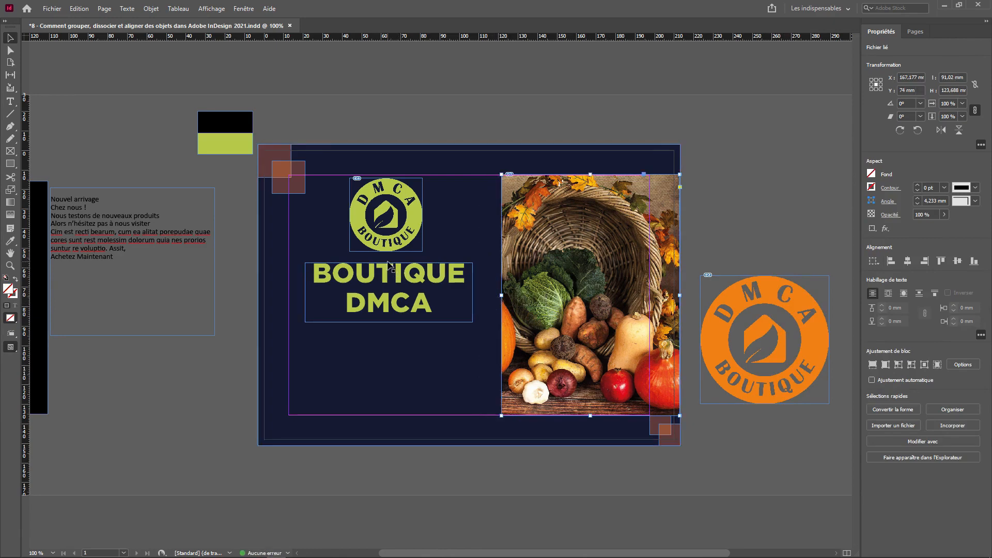
- Move the green logo up to the top margin and the title up beneath it, trimming the title frame to about 28 mm high
left_click(398, 215)
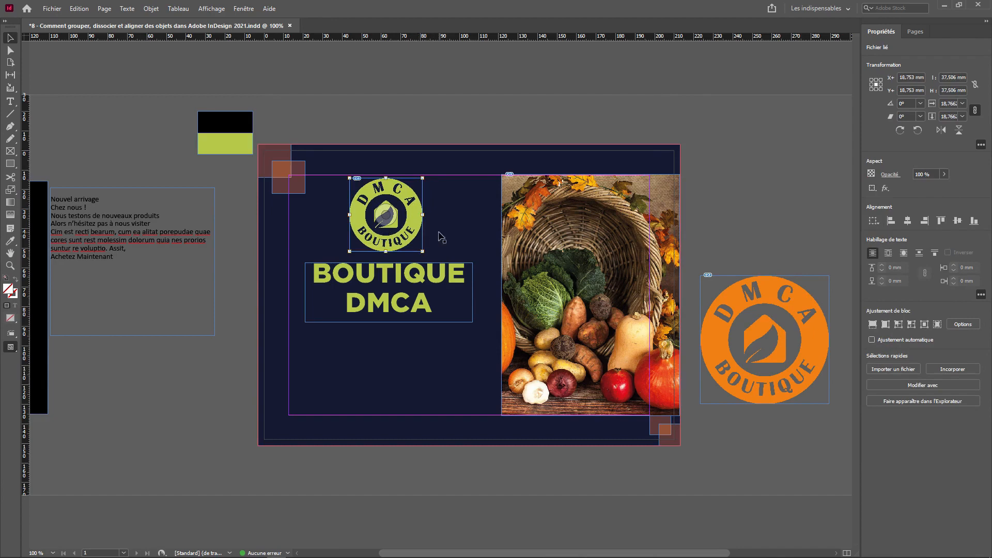
left_click(417, 232)
left_click(416, 234)
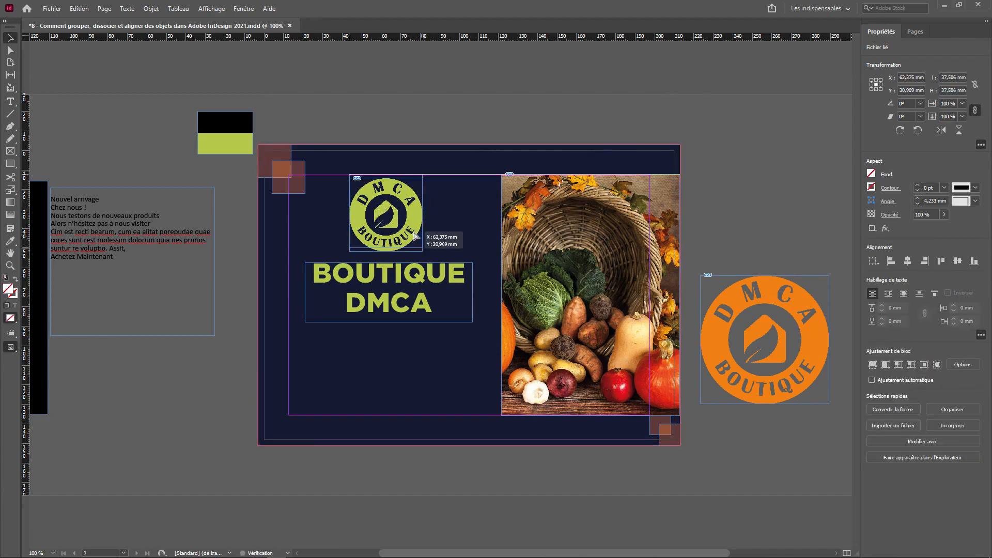
left_click_drag(408, 278, 408, 268)
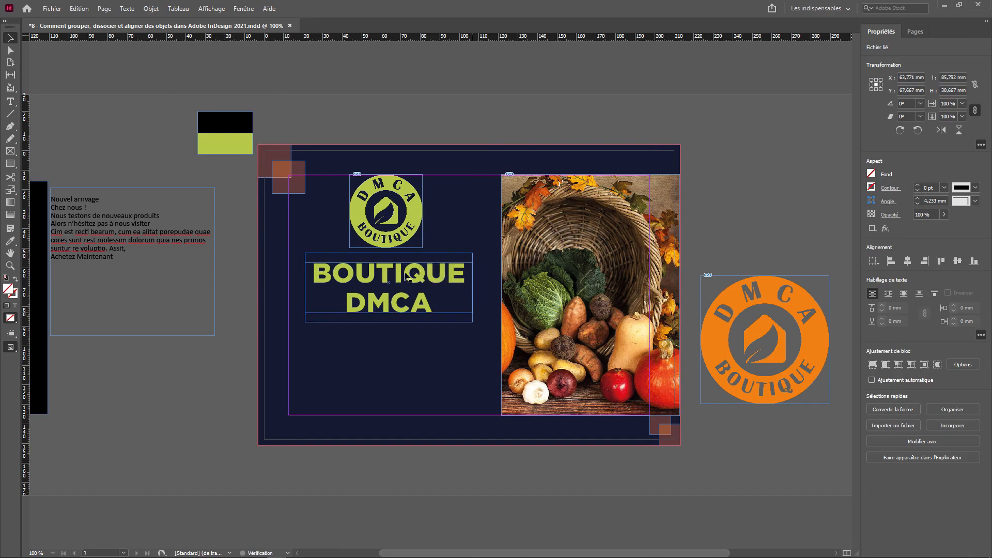
left_click_drag(388, 312, 387, 308)
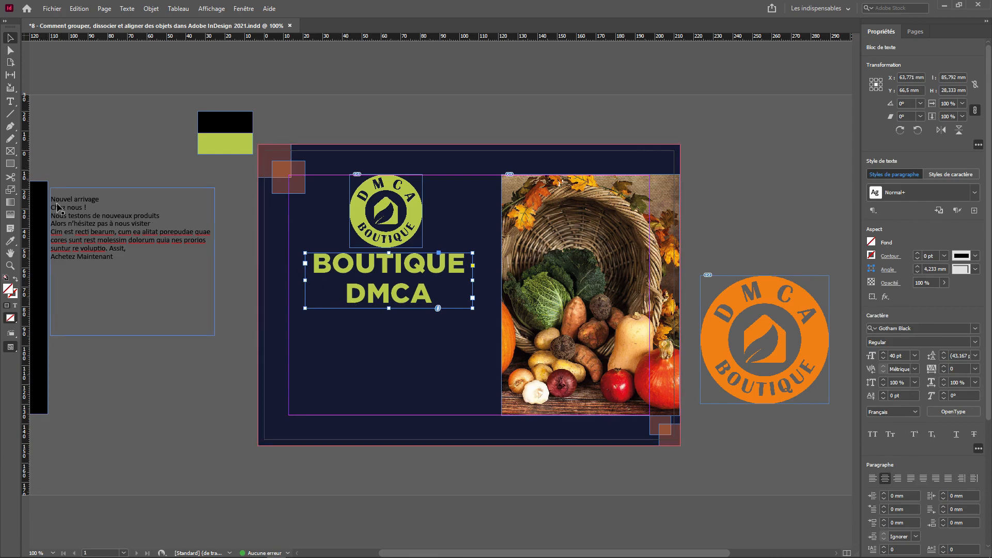
- Cut the lines Nouvel arrivage and Chez nous ! from the imported text and paste them into a new frame below the title
double_click(76, 224)
left_click_drag(88, 209, 49, 197)
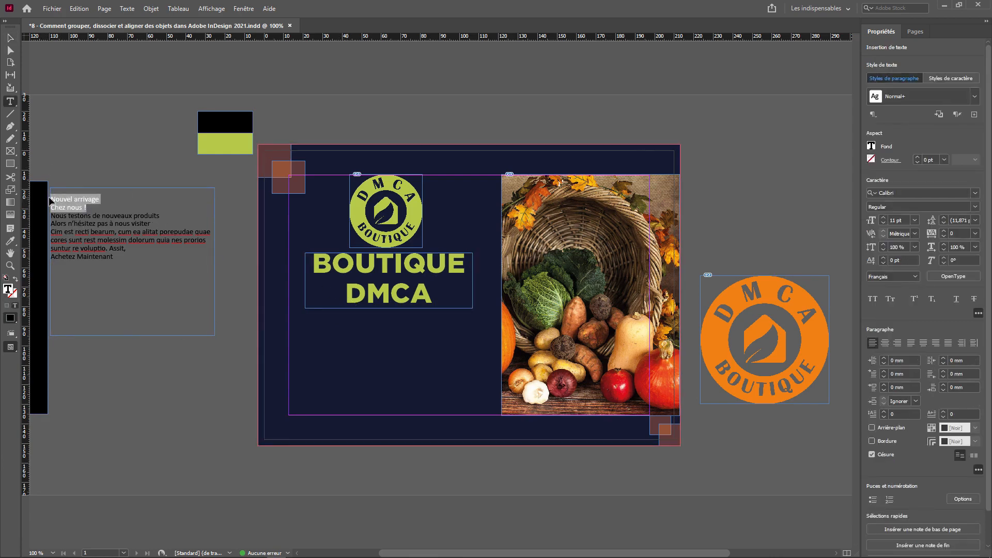
key("BackSpace")
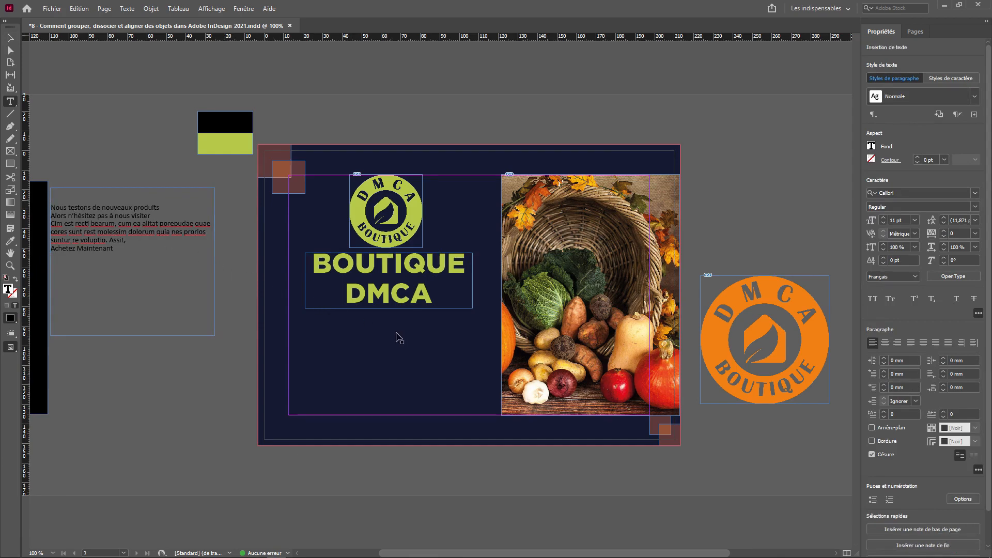
key("Escape")
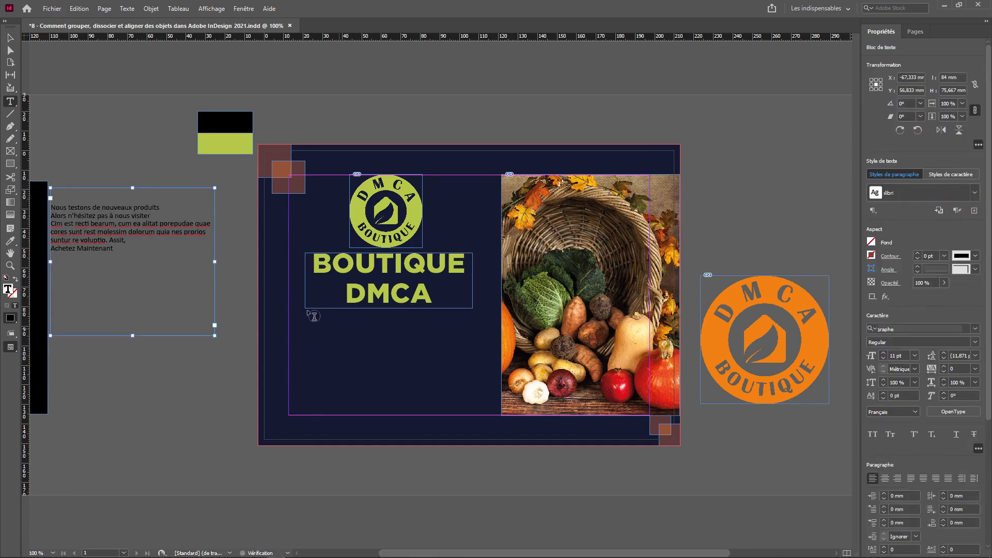
left_click_drag(307, 310, 481, 349)
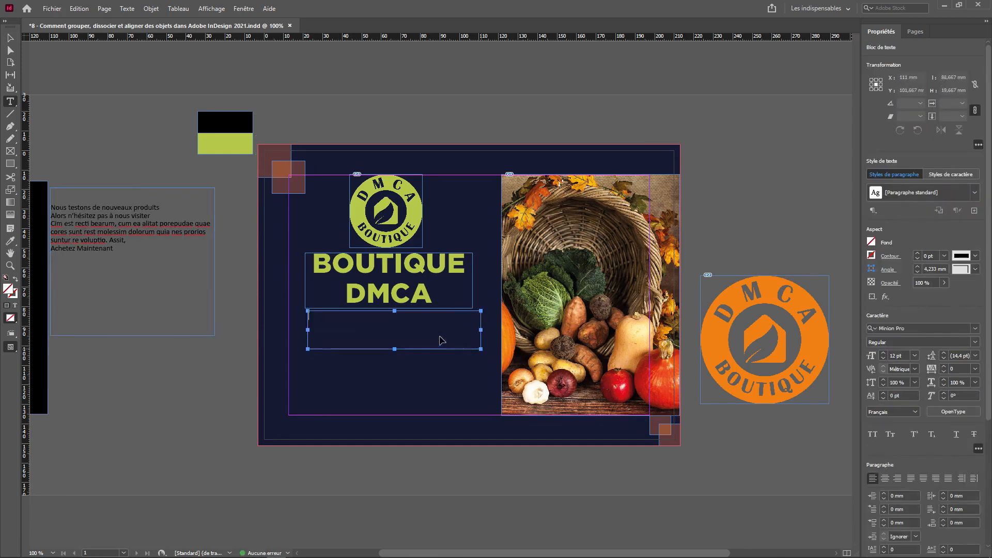
key("ctrl+v")
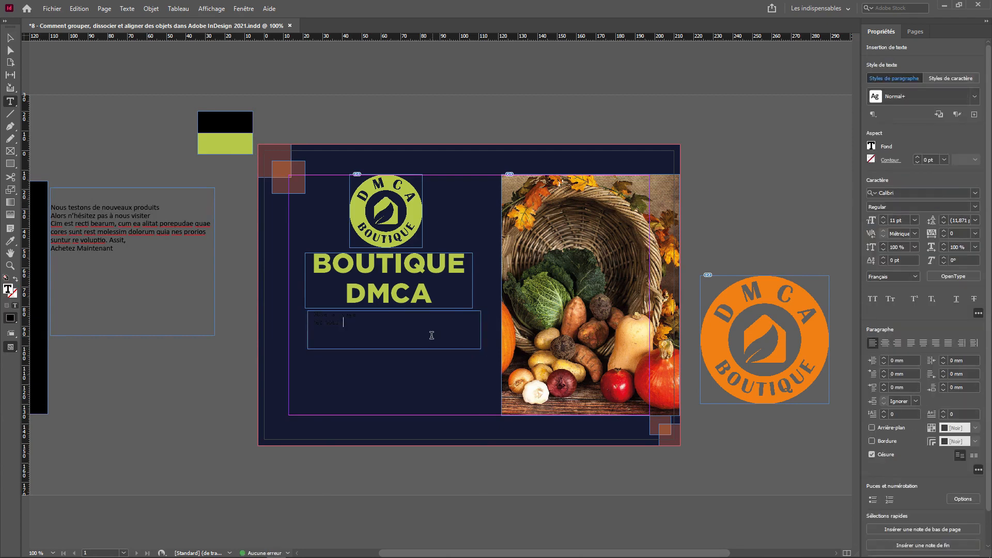
- Cut the text from Nous testons de nouveaux produits through Assit, and paste it into a new frame below the Nouvel arrivage frame
left_click(102, 224)
left_click_drag(136, 240, 33, 213)
left_click(321, 377)
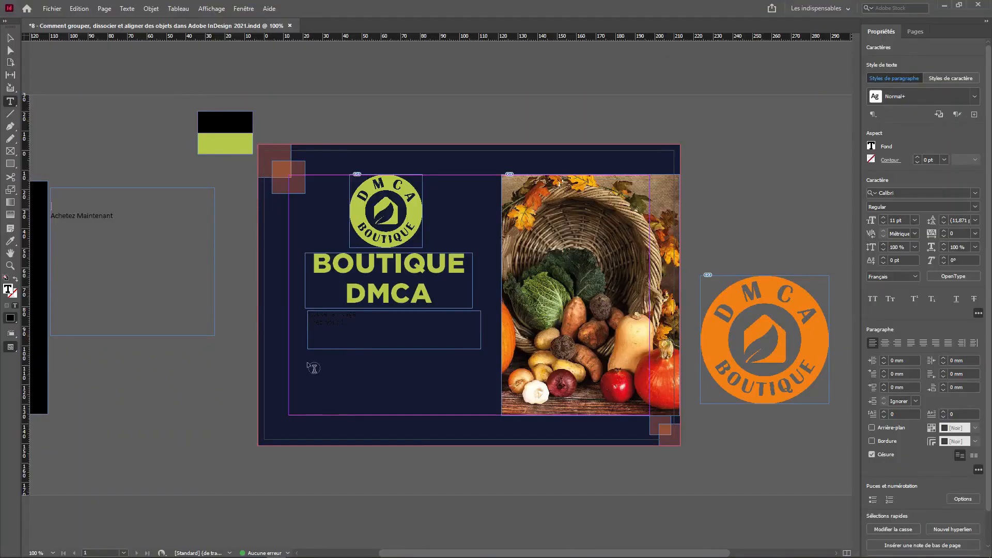
left_click_drag(308, 359, 481, 392)
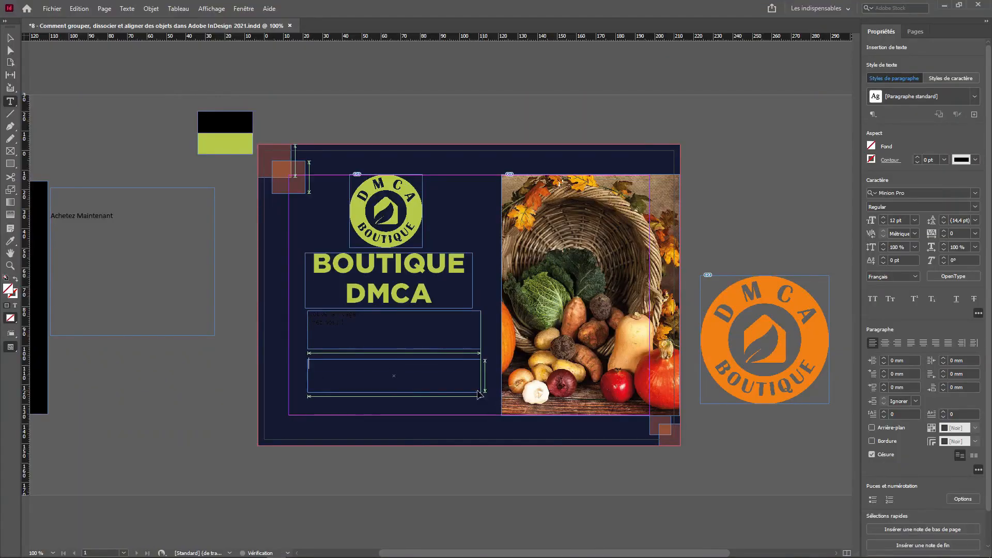
key("ctrl+v")
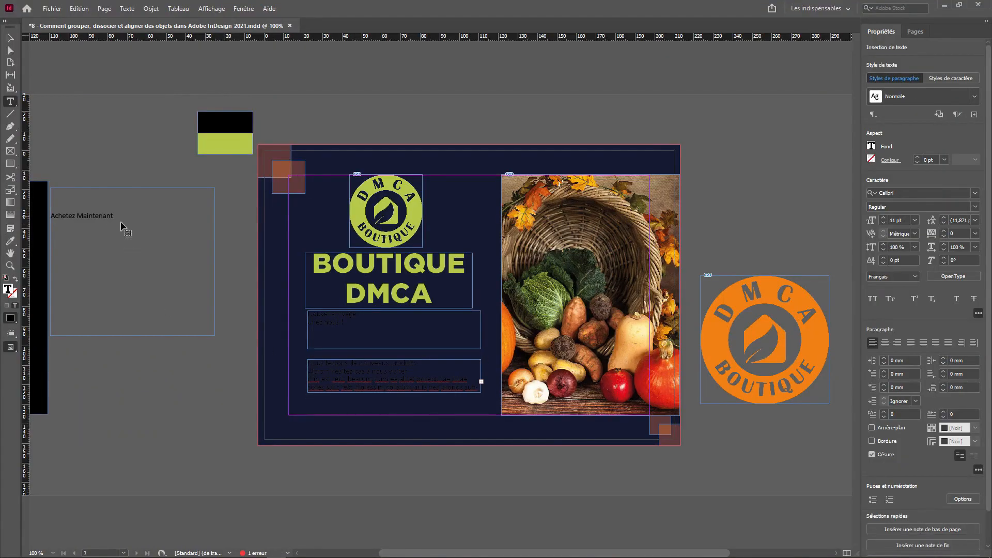
- Delete the empty lines above Achetez Maintenant, shorten its frame to about 4.7 mm, and move it below the other text on the page
left_click(59, 216)
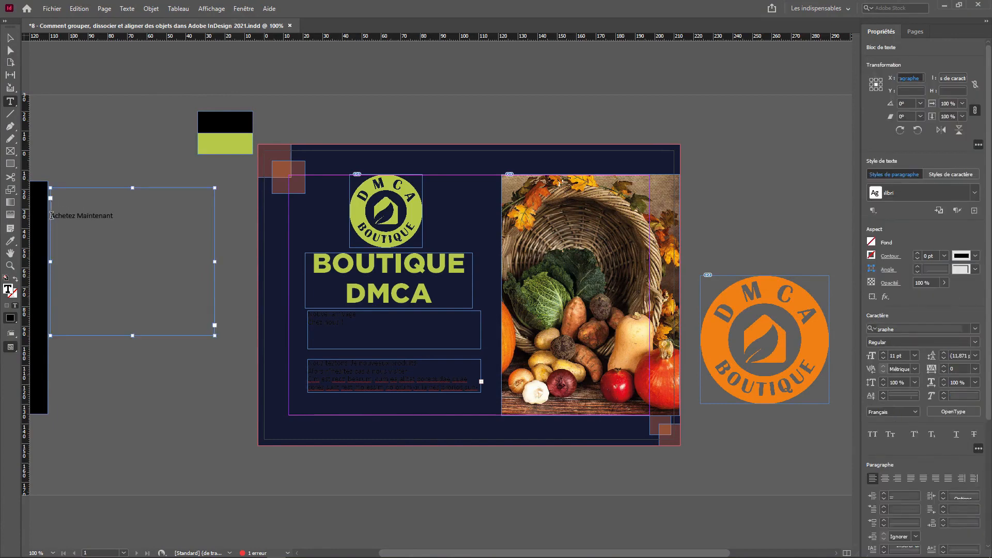
left_click(100, 233)
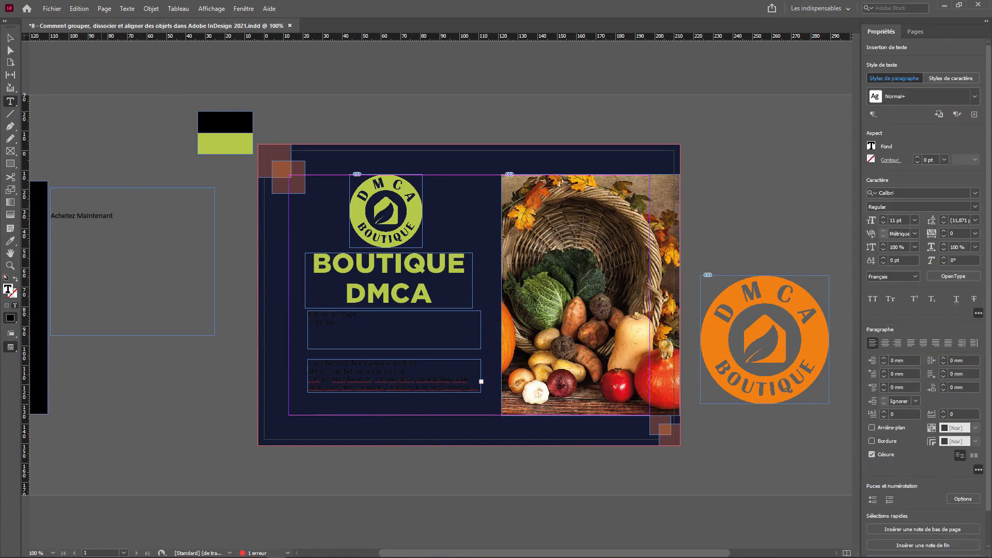
key("BackSpace")
key("BackSpace")
key("BackSpace")
key("Escape")
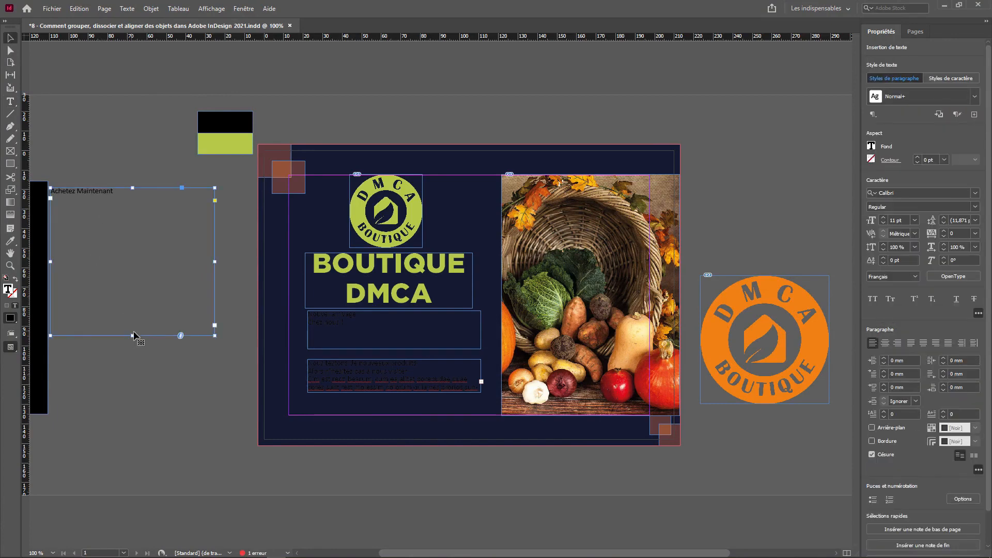
left_click_drag(134, 335, 428, 416)
- Set the Nouvel arrivage and Chez nous ! lines below the title in Britannic Bold at 17 pt
scroll(368, 347, "up", 1)
scroll(362, 336, "down", 1)
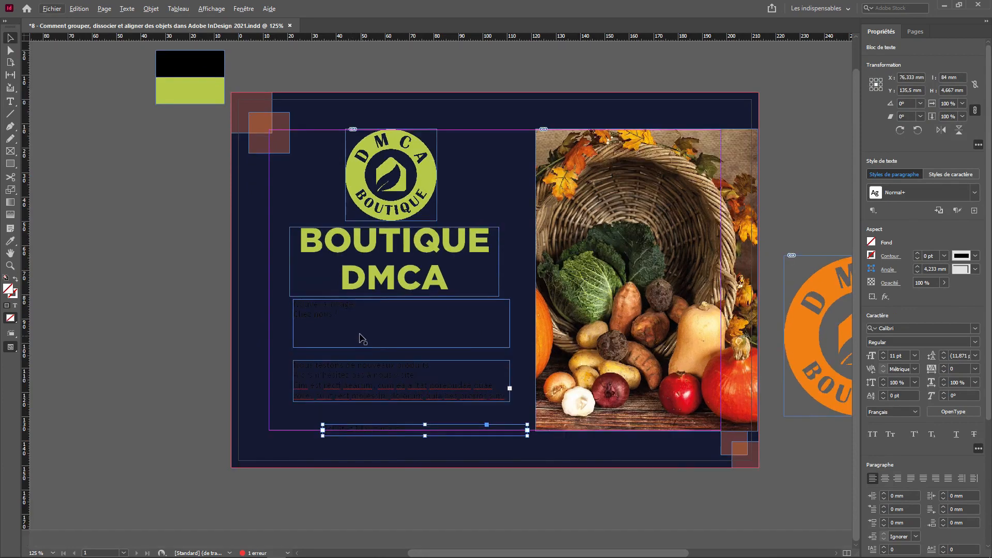
key("t")
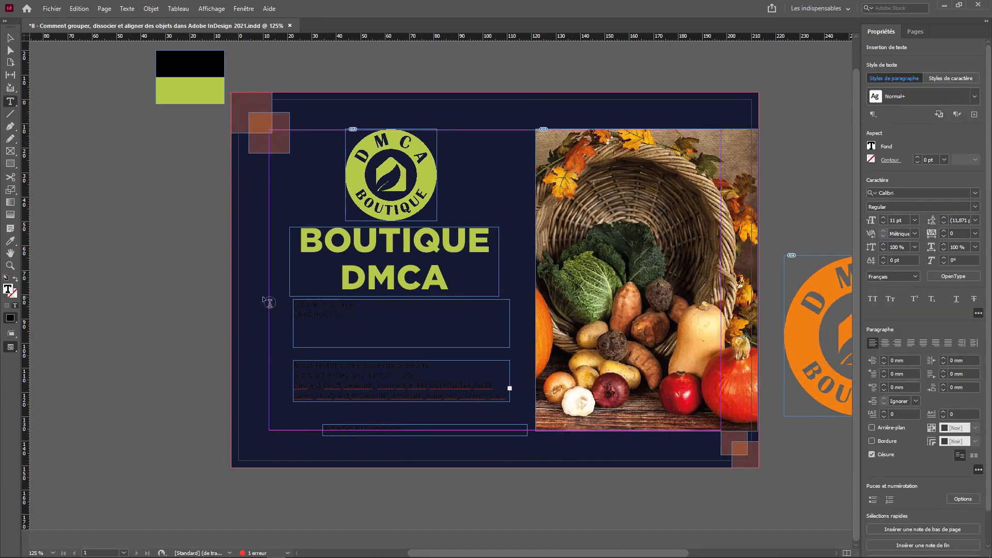
left_click_drag(362, 315, 301, 299)
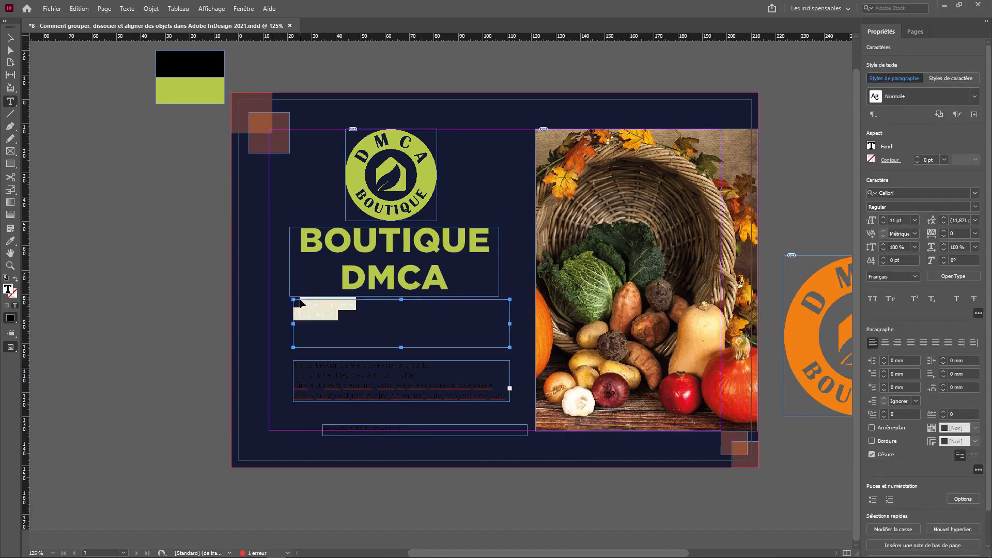
left_click(352, 320)
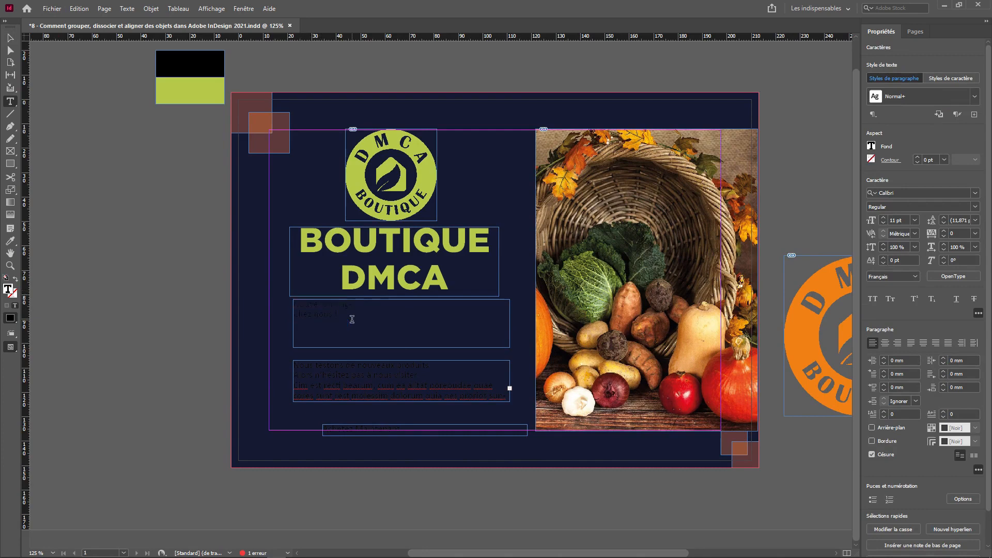
key("ctrl+a")
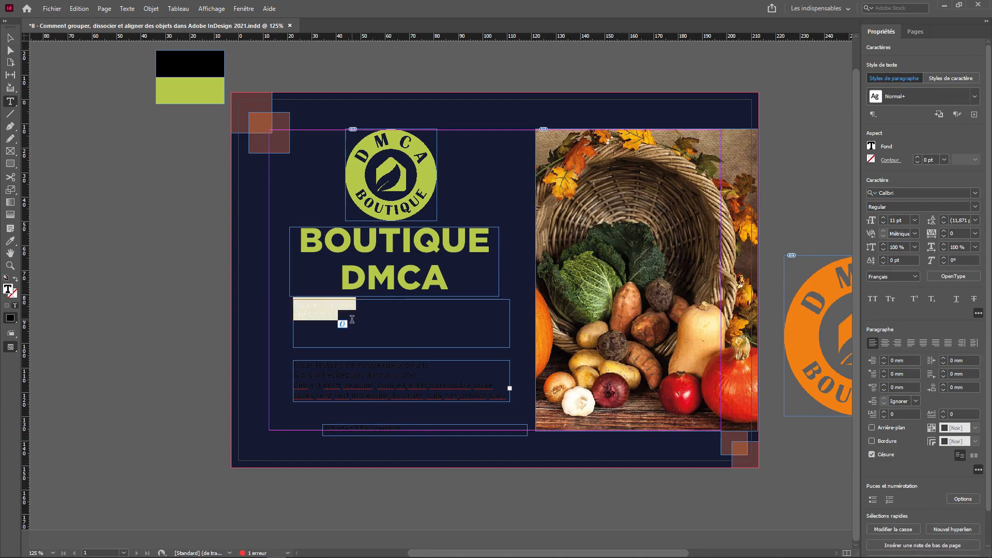
left_click(931, 197)
type("BRIT")
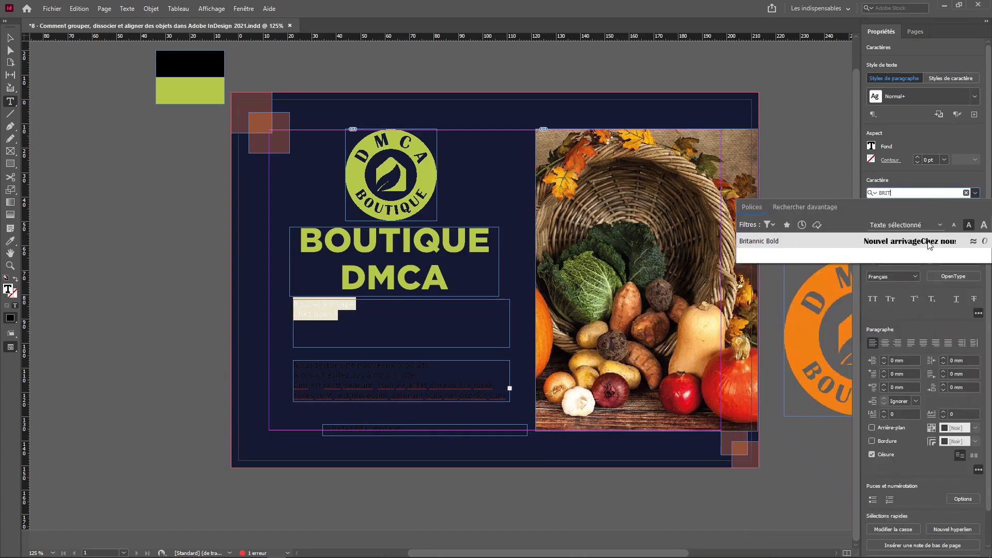
left_click(928, 243)
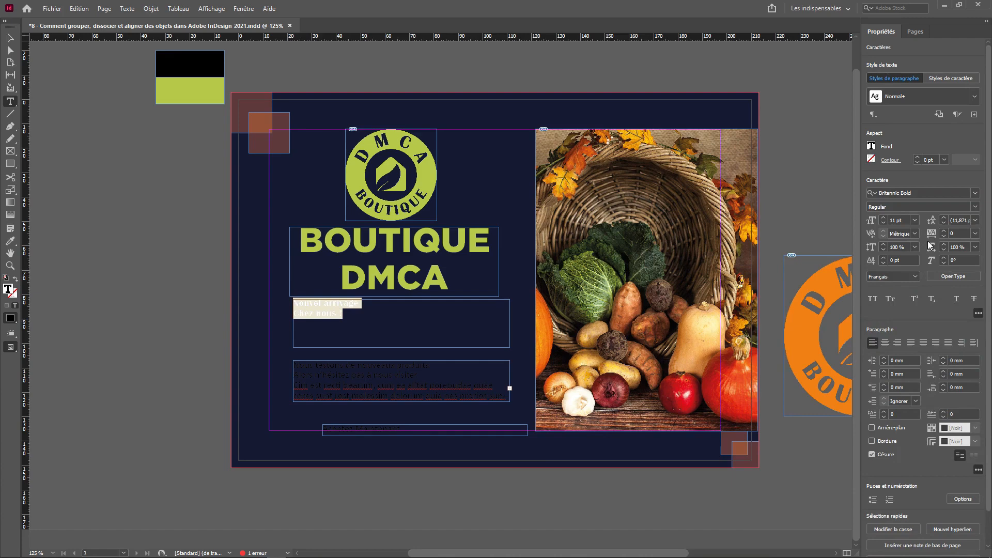
left_click(893, 220)
type("17")
key("Return")
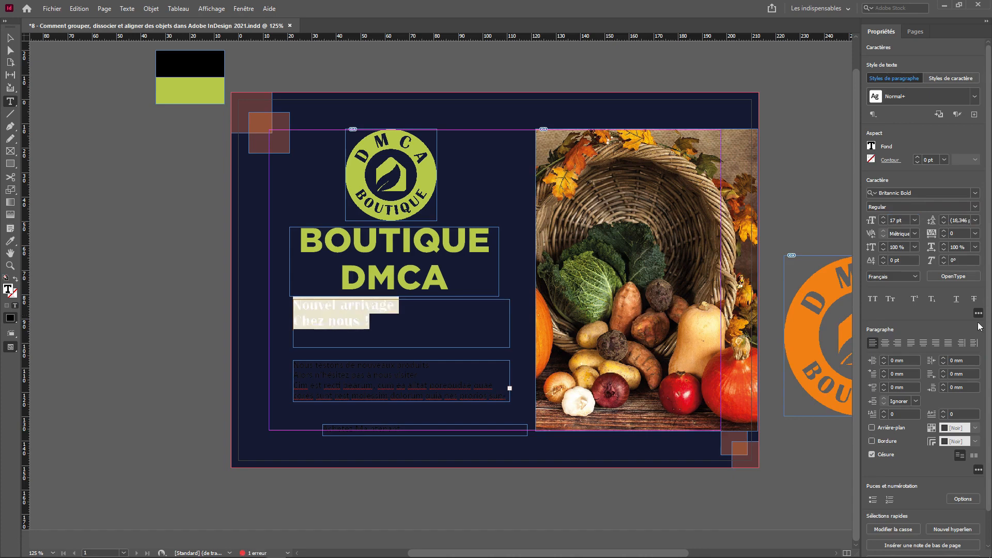
- Centre the Nouvel arrivage and Chez nous ! lines and colour the text with the [Papier] swatch
left_click(885, 343)
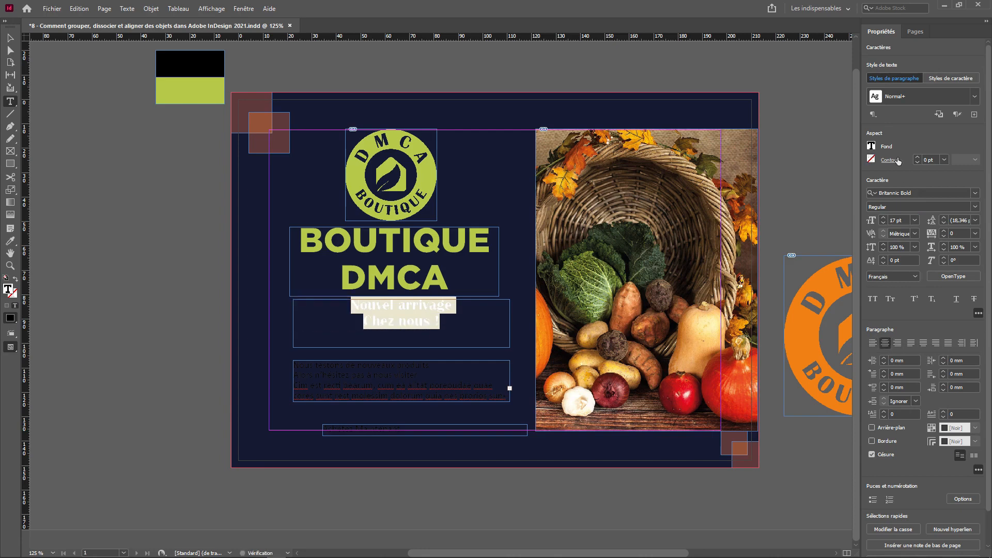
left_click(871, 146)
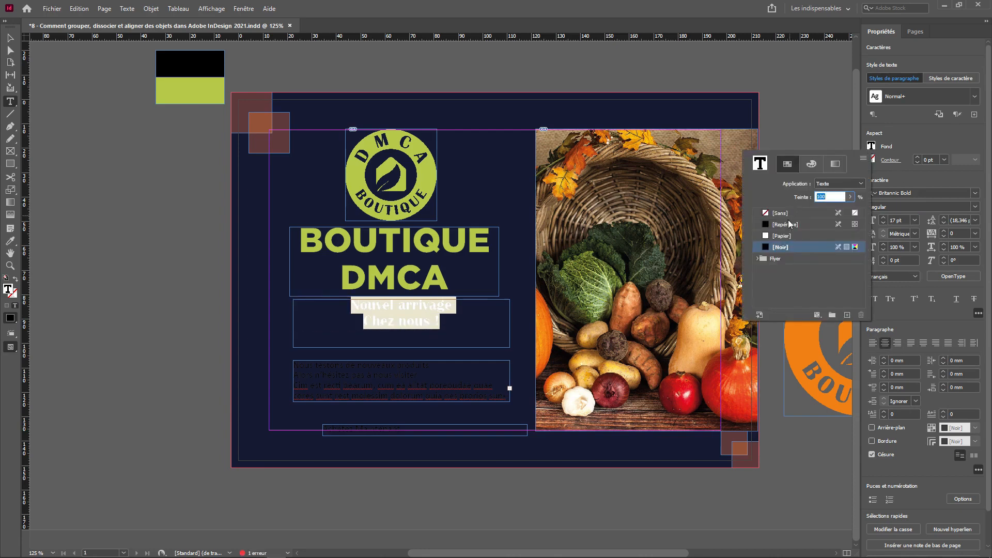
left_click(787, 237)
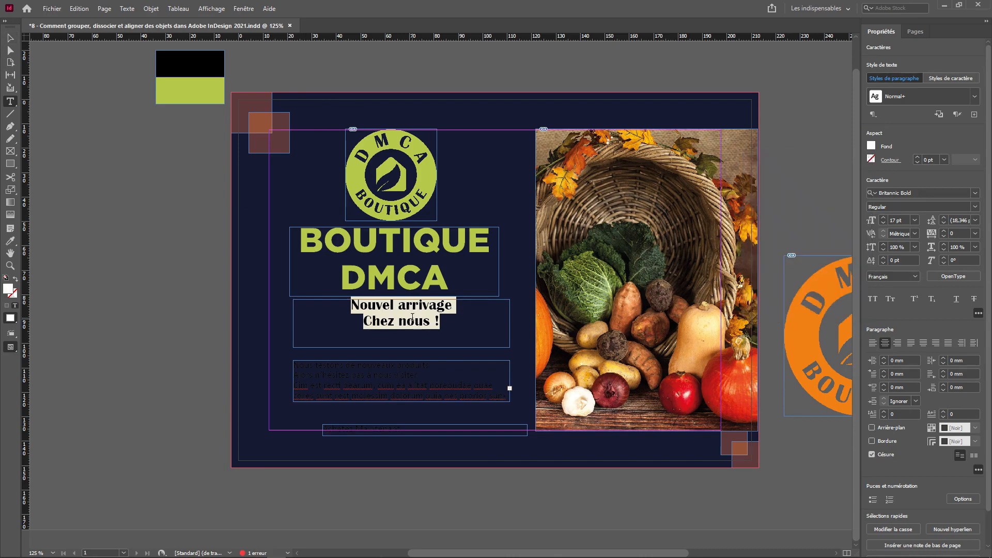
left_click(414, 318)
- Shorten the Nouvel arrivage frame to fit its two lines and move it so it overlaps the photo's left edge
left_click(6, 39)
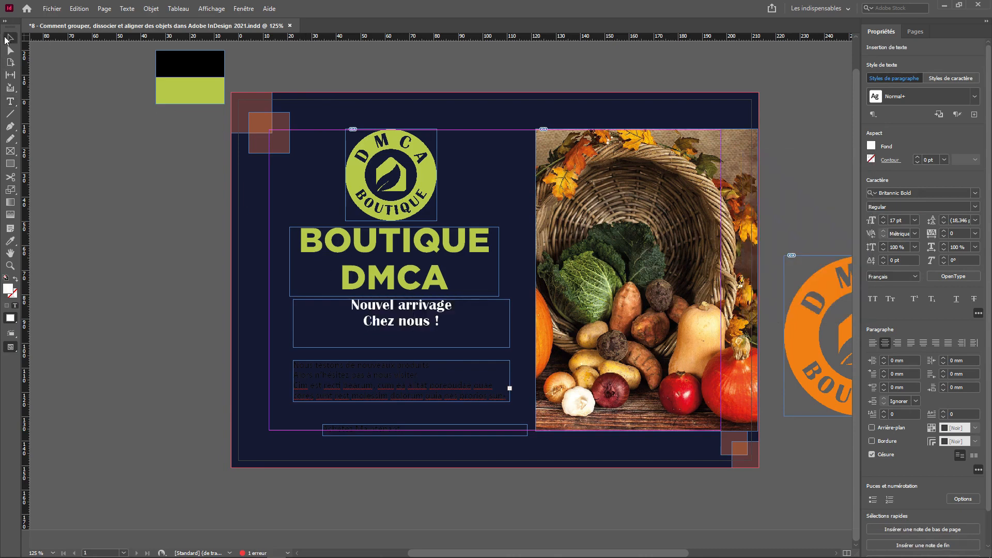
left_click(414, 336)
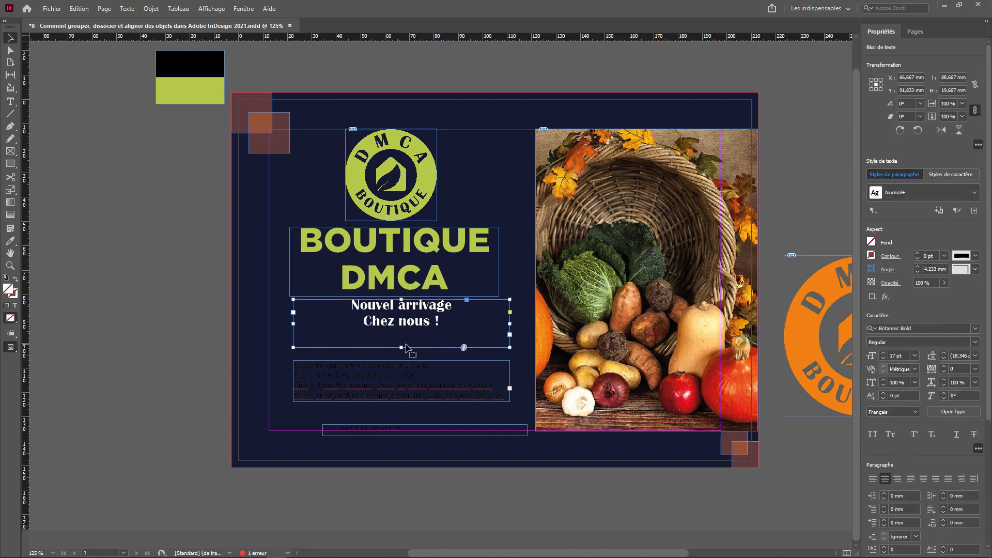
left_click_drag(401, 348, 559, 316)
- Set all the text in the Nous testons de nouveaux produits frame to Avenir Next Cyr Regular, 8 pt, centred
left_click(366, 390)
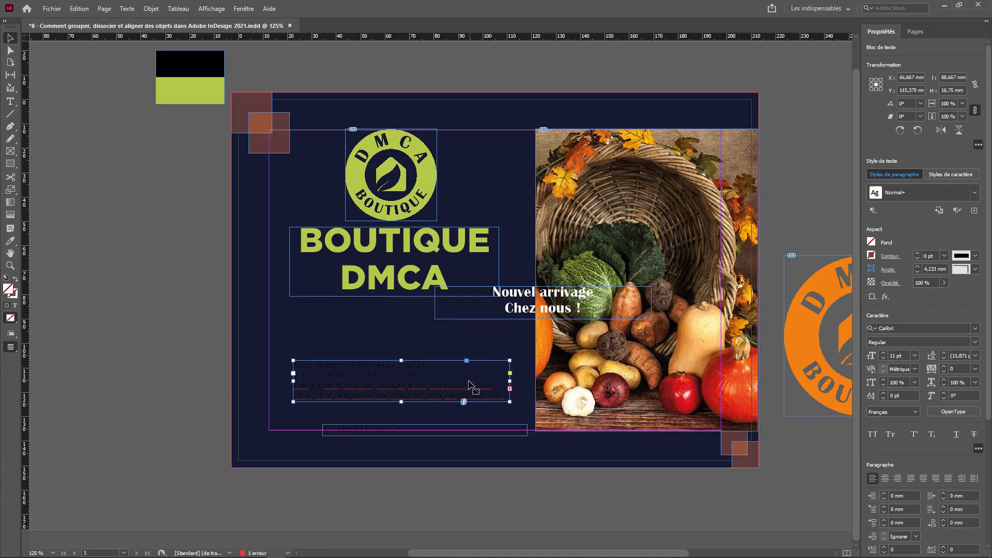
double_click(442, 388)
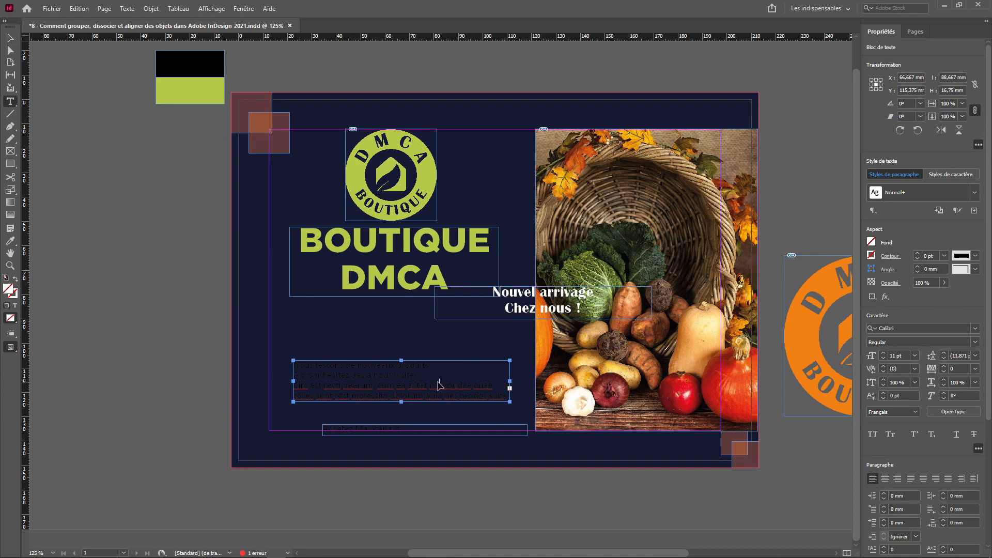
key("ctrl+a")
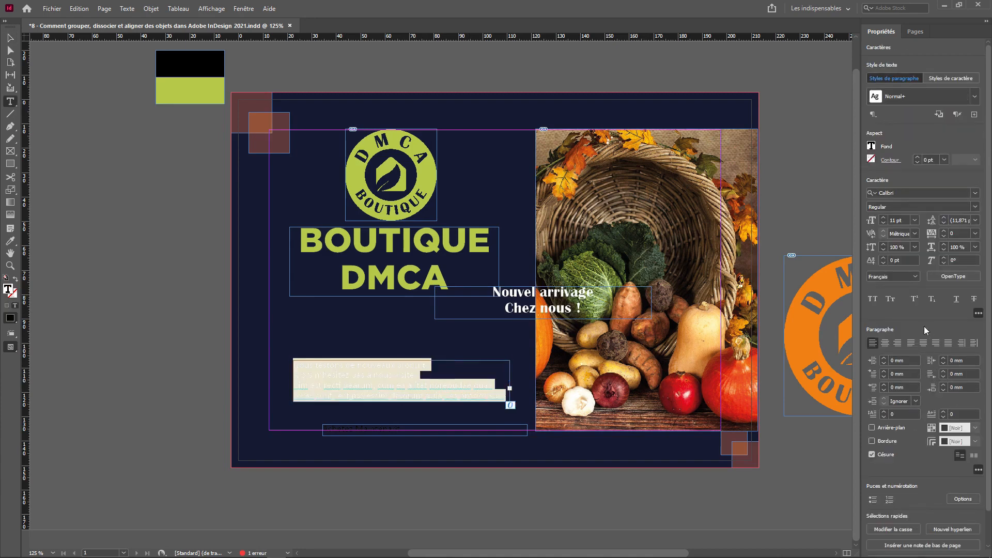
left_click(920, 193)
type("ave")
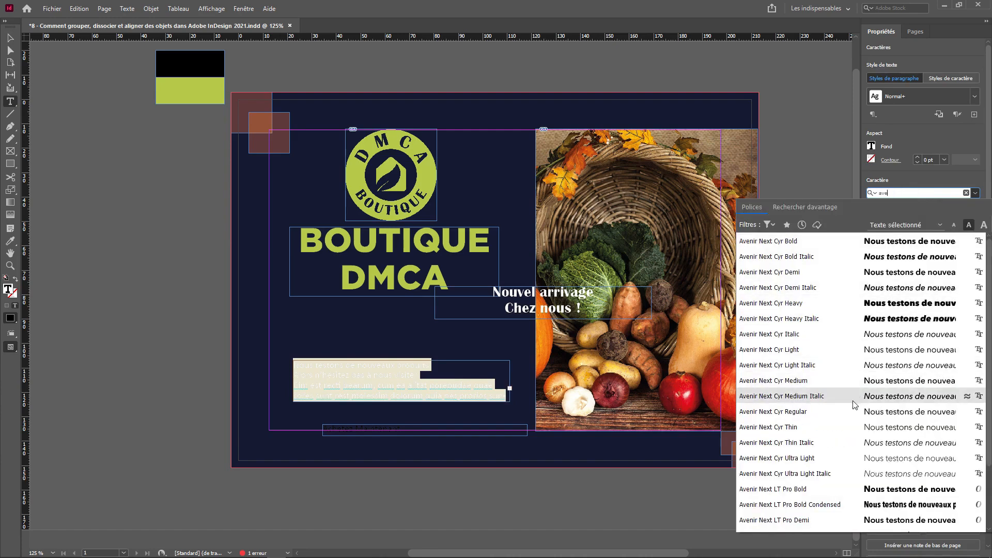
left_click(843, 412)
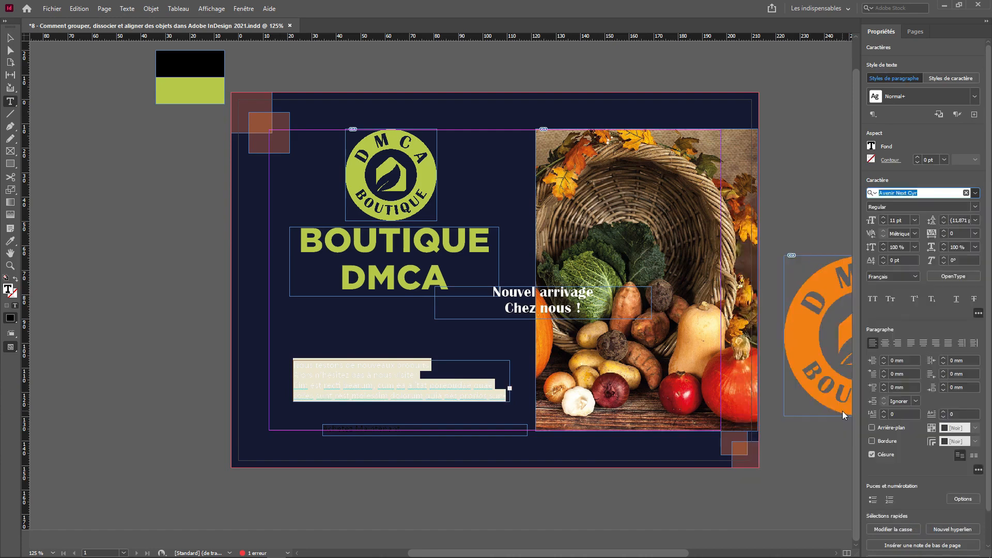
left_click(915, 220)
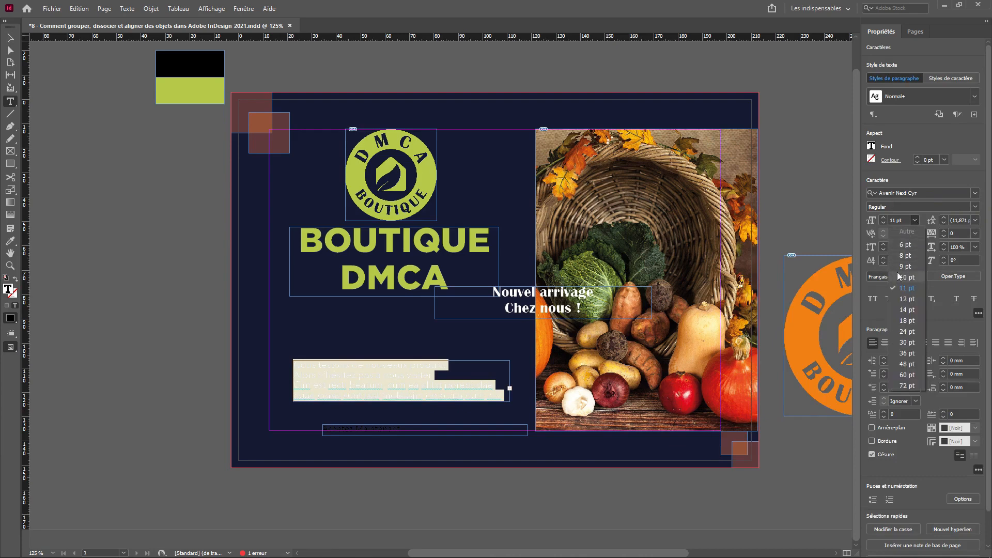
left_click(904, 255)
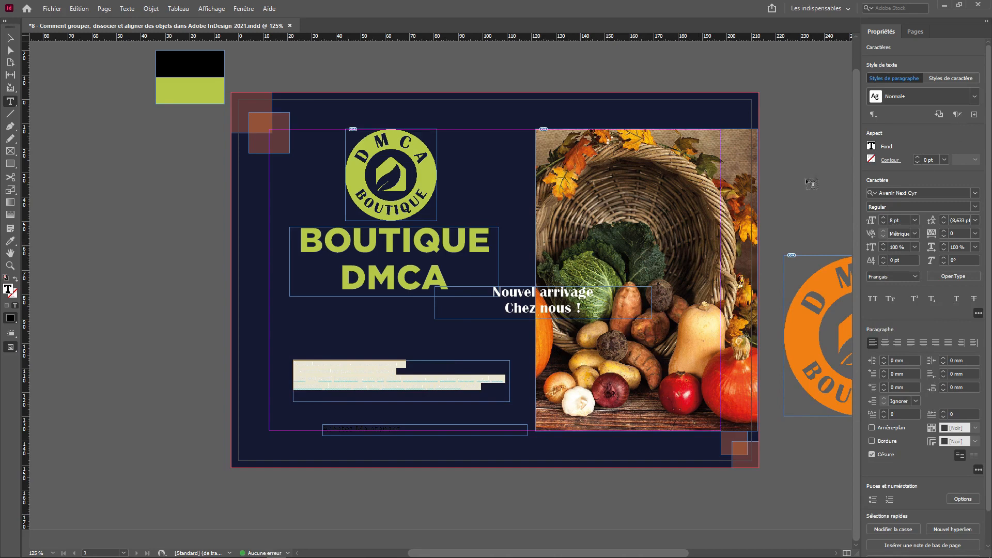
left_click(884, 342)
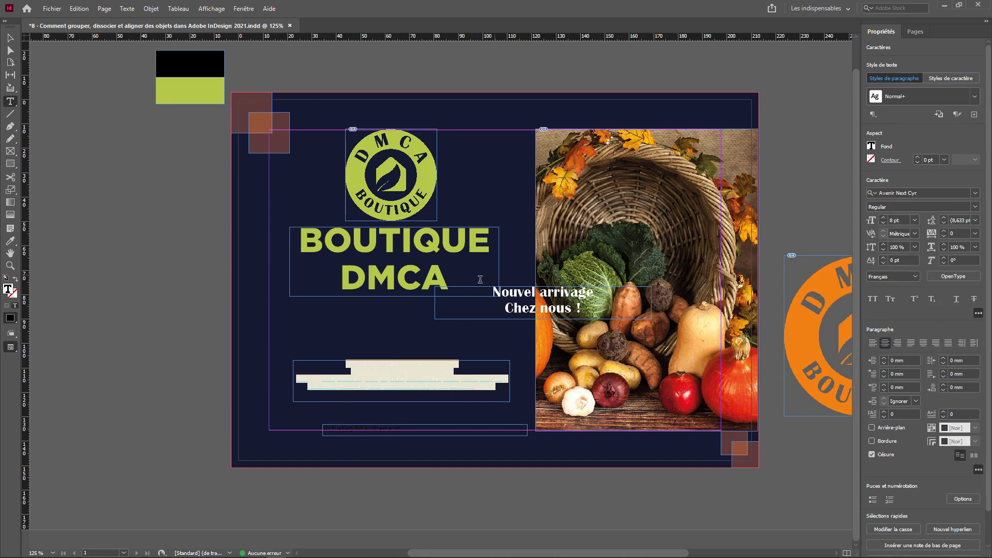
- Colour the text of the Nous testons de nouveaux produits frame with the Flyer swatch R=247 V=197 B=143
left_click(11, 39)
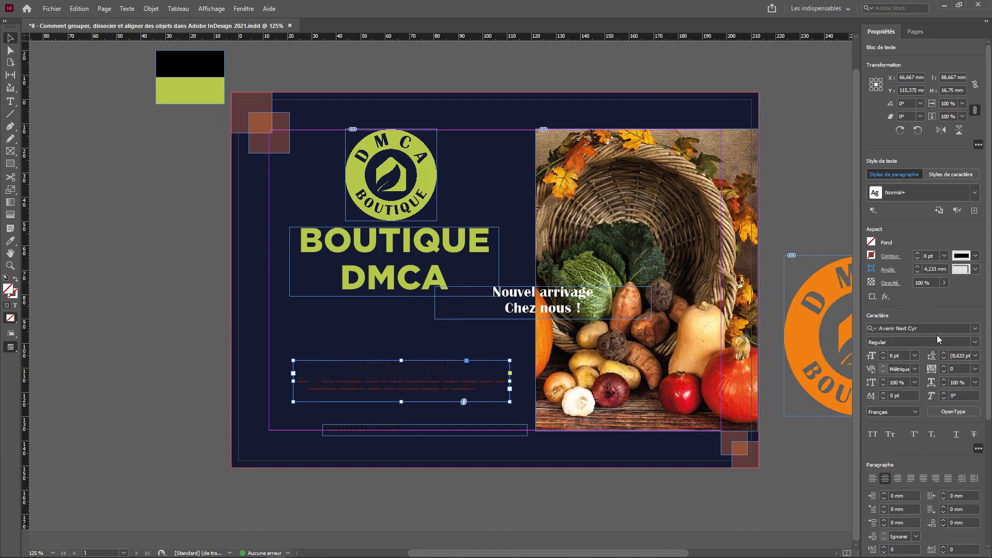
left_click(871, 241)
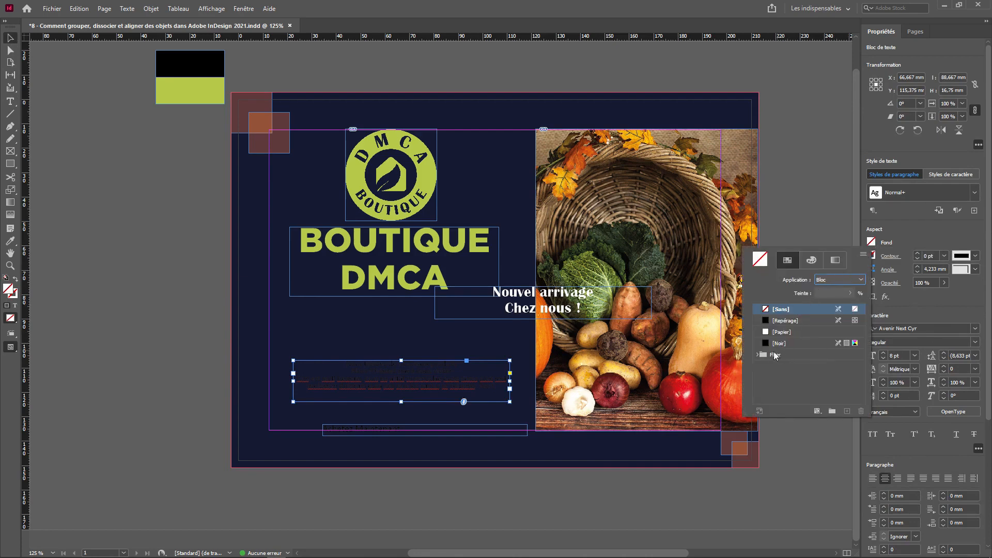
left_click(757, 355)
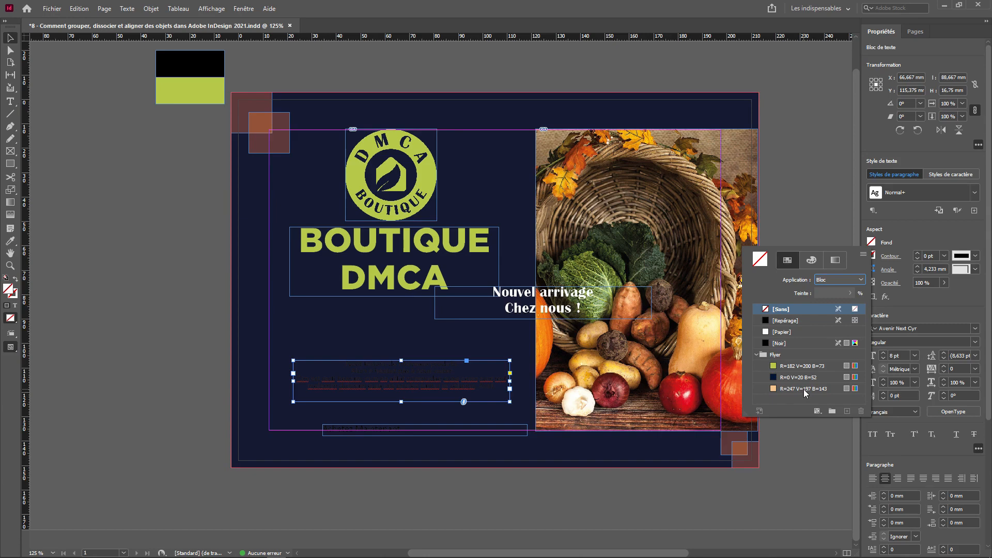
left_click(846, 279)
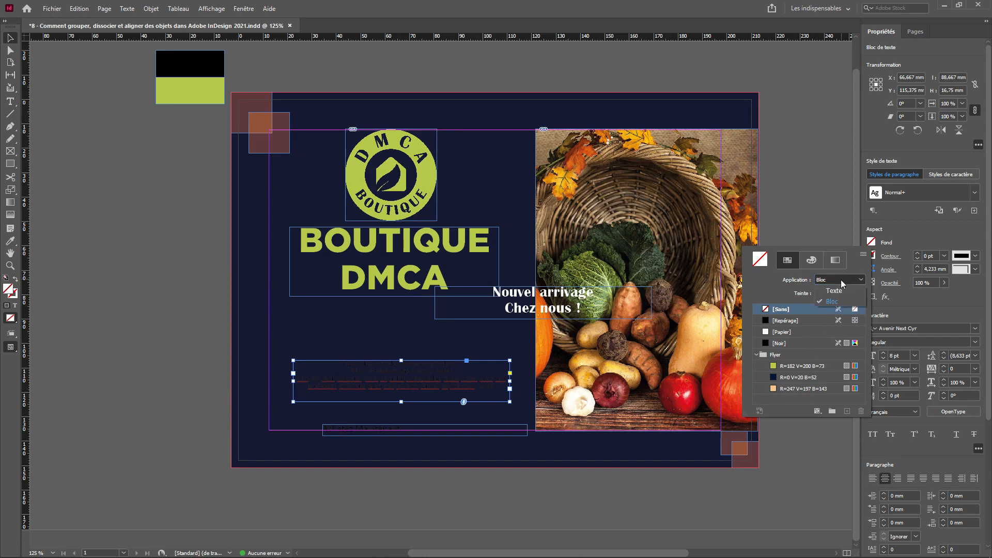
left_click(838, 292)
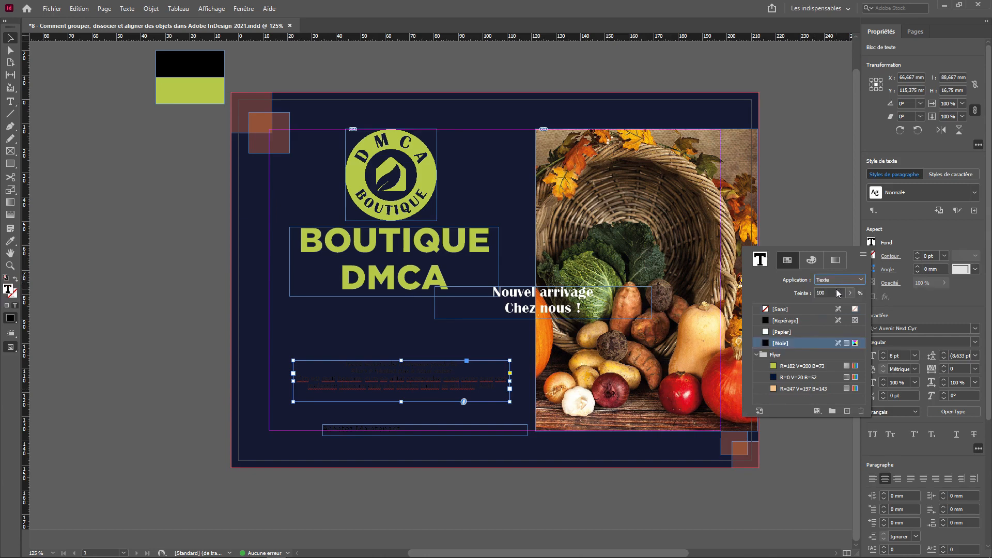
left_click(791, 391)
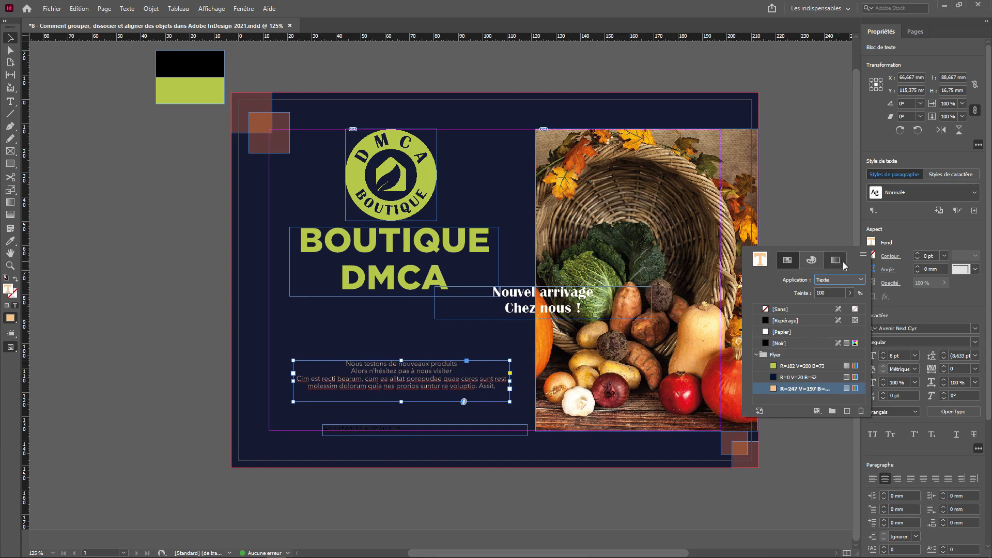
- Move the green rectangle from the pasteboard to below the Nous testons paragraph and resize it to about 55.4 by 8.7 mm
left_click(365, 433)
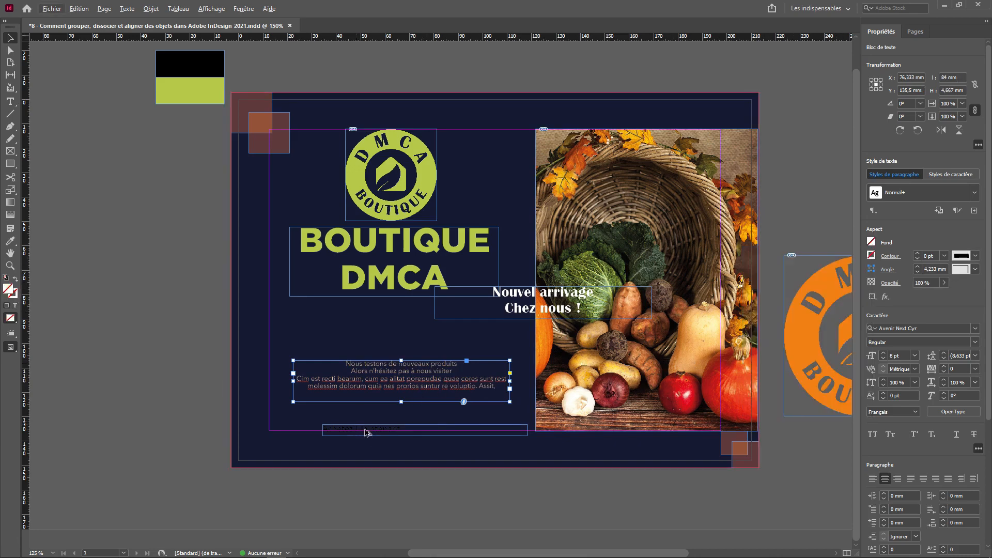
scroll(365, 433, "up", 1)
scroll(365, 433, "up", 2)
scroll(365, 433, "up", 2)
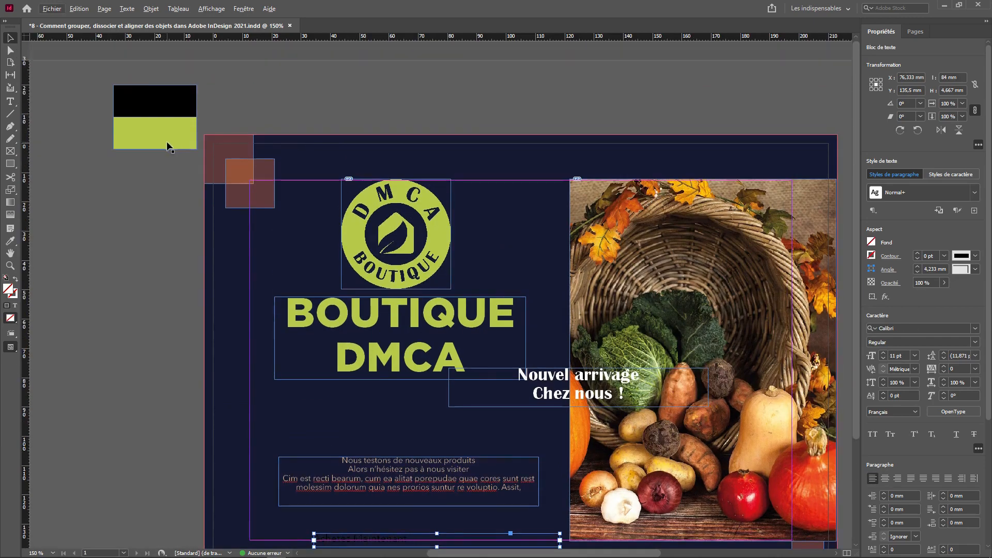
left_click_drag(412, 504, 414, 506)
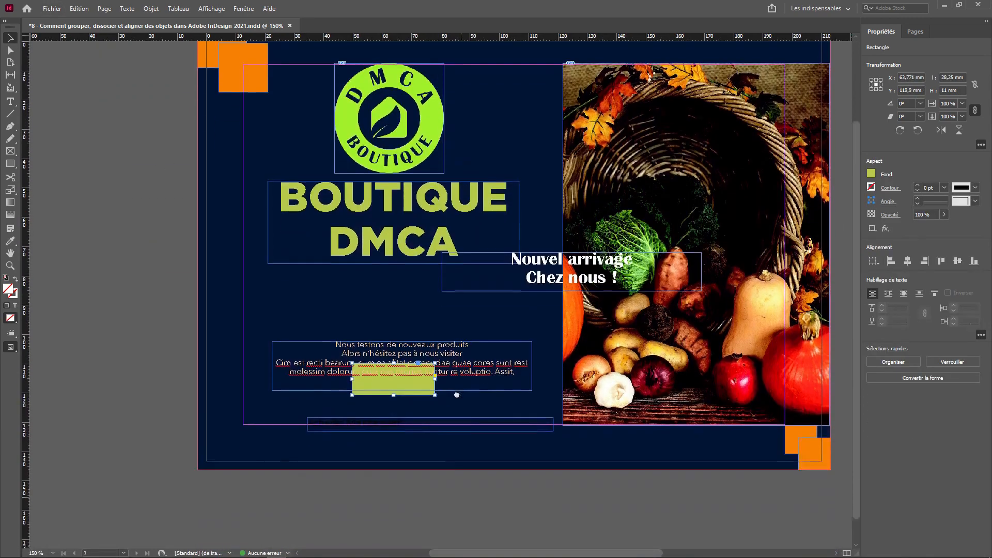
left_click_drag(424, 381, 481, 411)
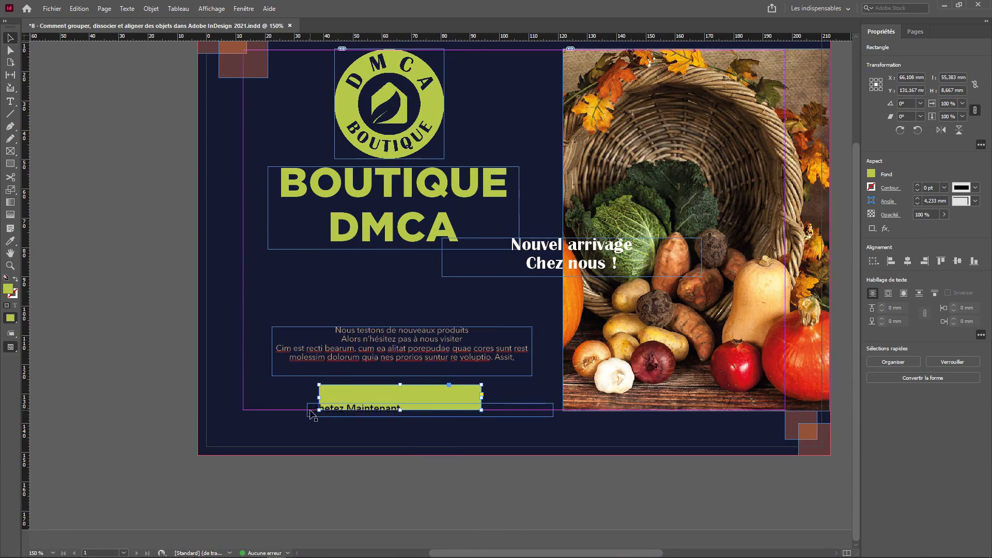
- Move the Achetez Maintenant frame onto the green rectangle and match its width, making it about 55.4 by 5.9 mm
left_click_drag(312, 411, 347, 399)
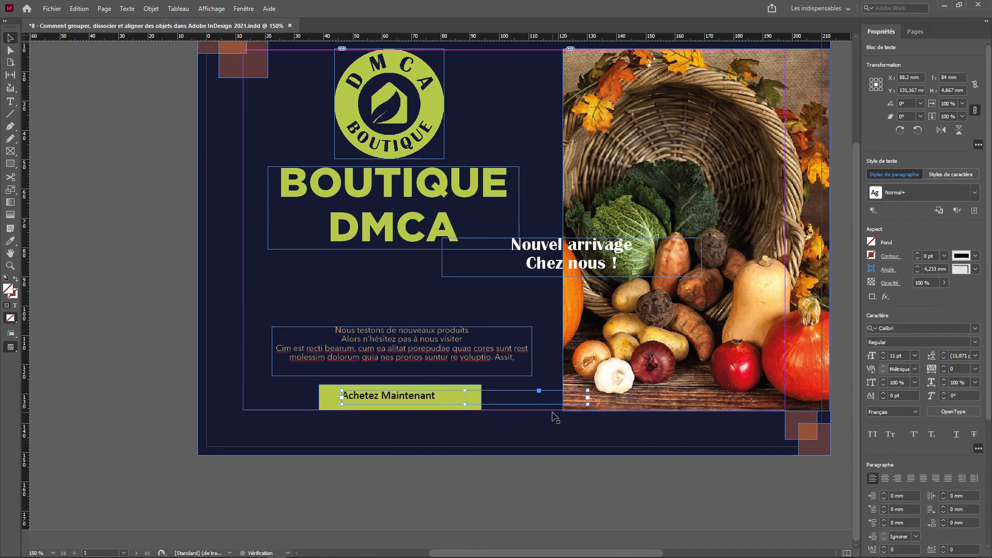
left_click_drag(588, 404, 480, 407)
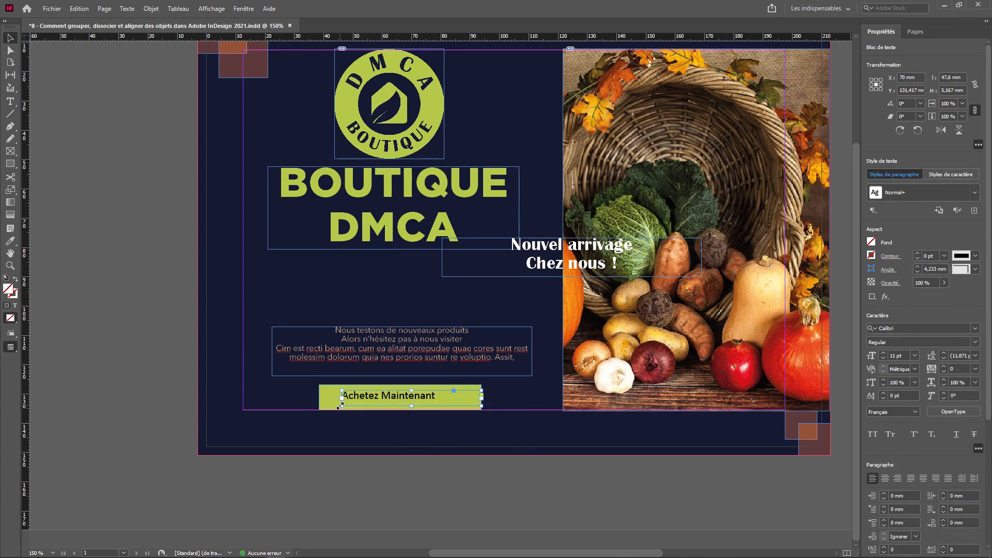
left_click_drag(341, 405, 318, 408)
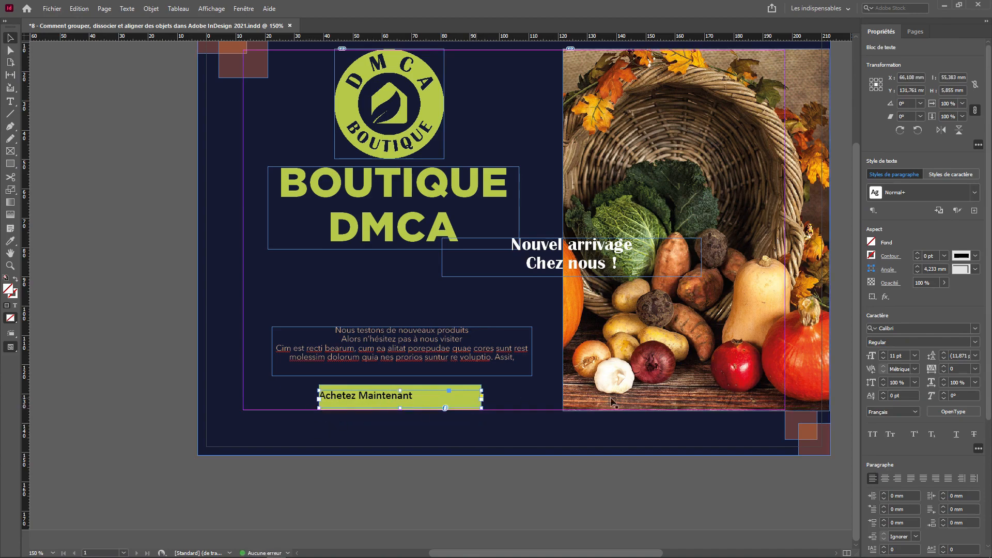
- Set the Achetez Maintenant text to Avenir Next Cyr Medium in all caps
left_click(895, 333)
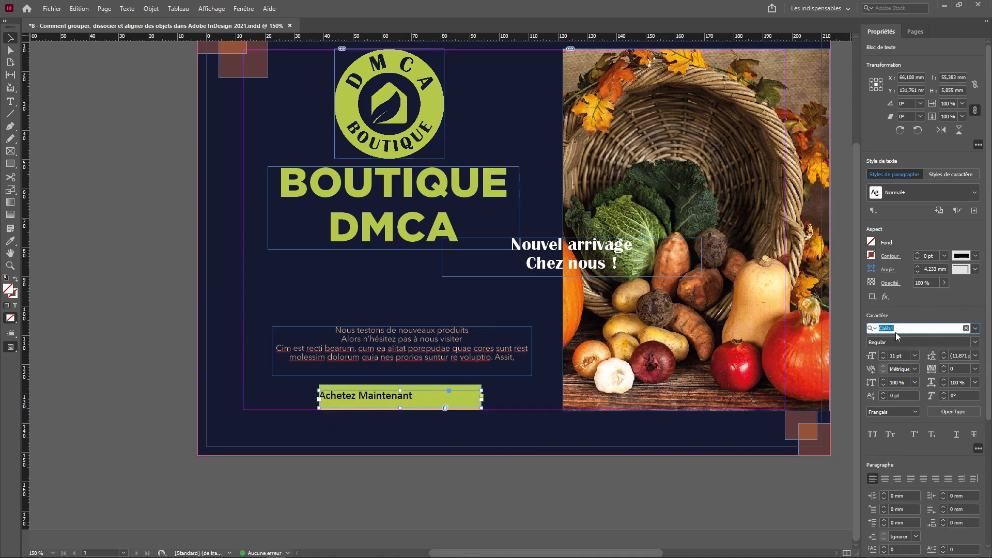
type("ave")
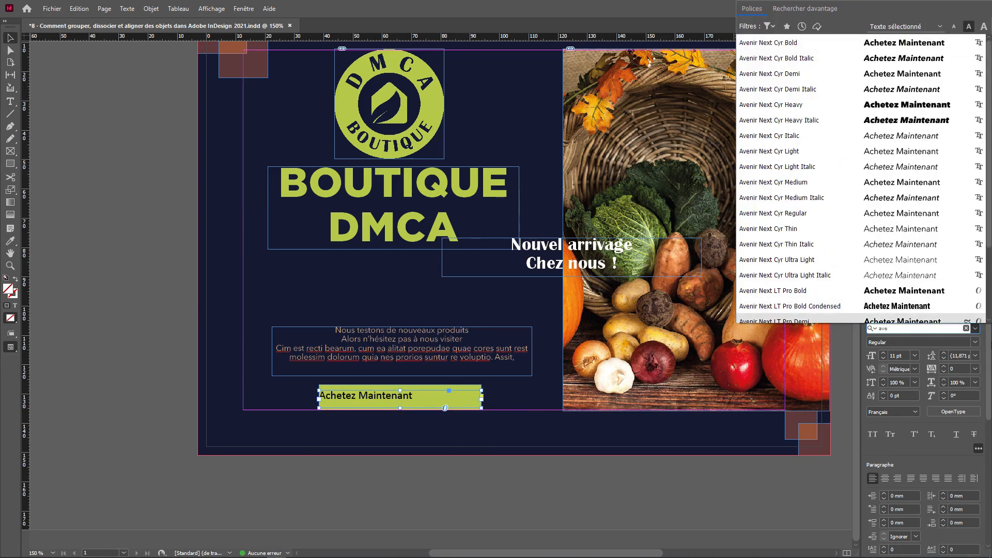
left_click(811, 184)
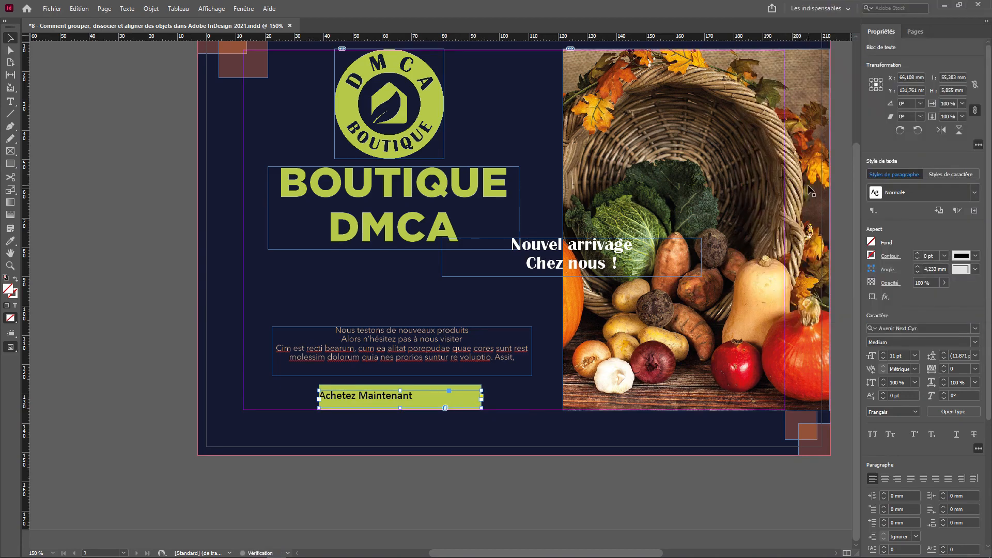
left_click(872, 437)
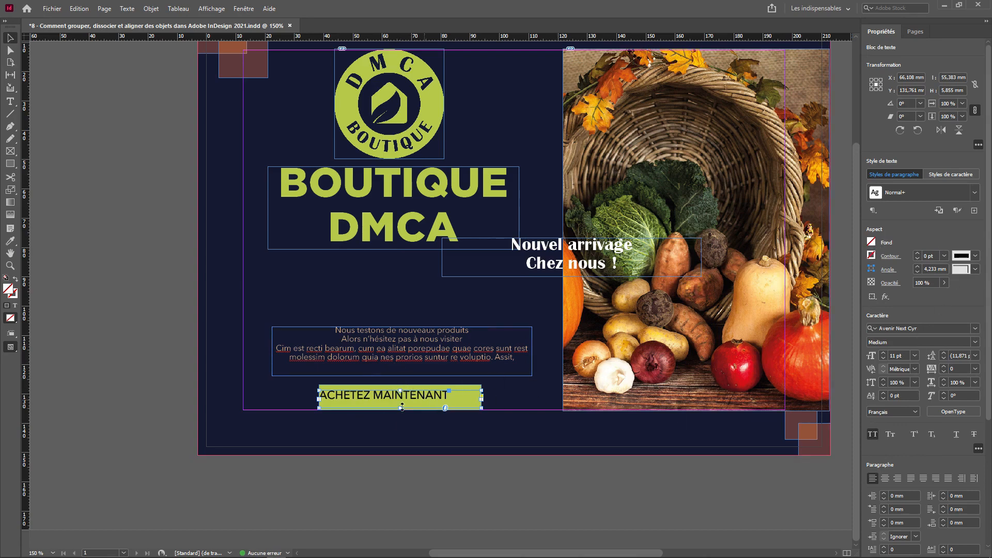
- Colour the ACHETEZ MAINTENANT text with the [Papier] swatch, applying it to the text rather than the frame
left_click(876, 247)
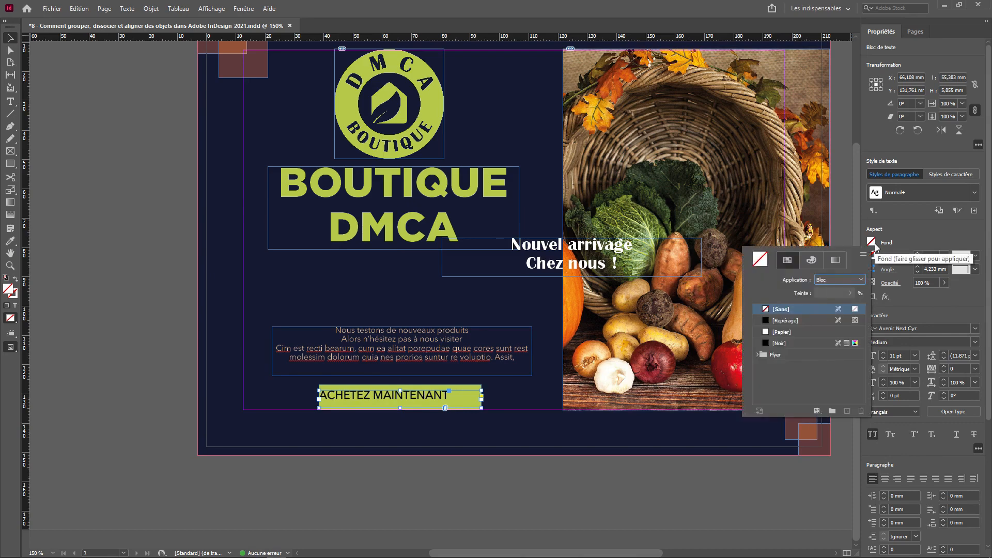
left_click(830, 280)
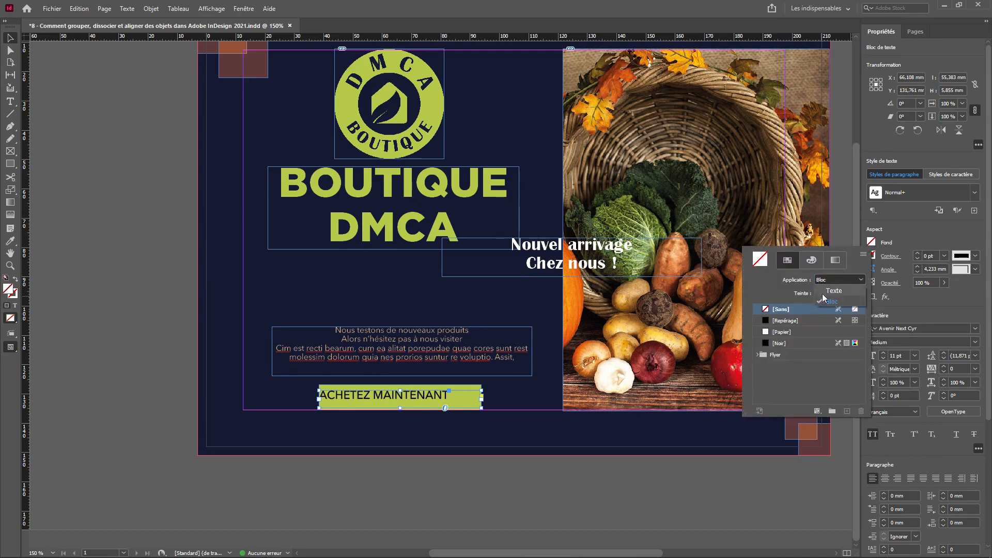
left_click(827, 292)
left_click(781, 333)
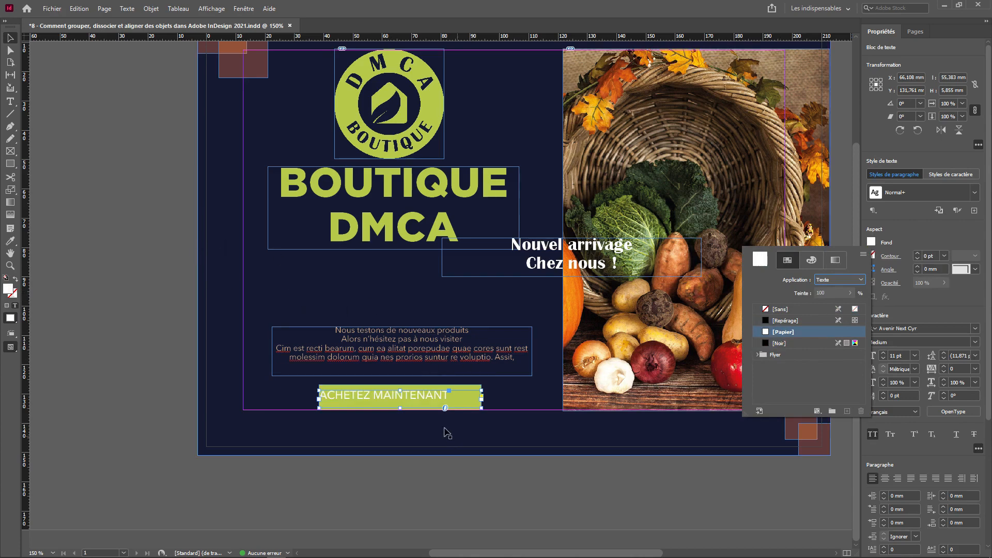
left_click(431, 401)
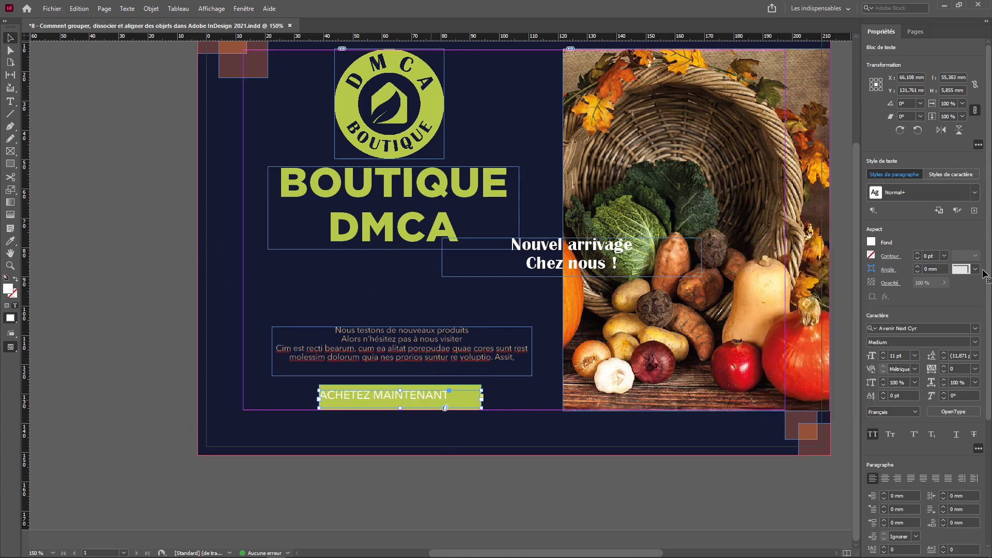
- Change the ACHETEZ MAINTENANT text to the Bold font style and centre it in its frame
left_click(976, 343)
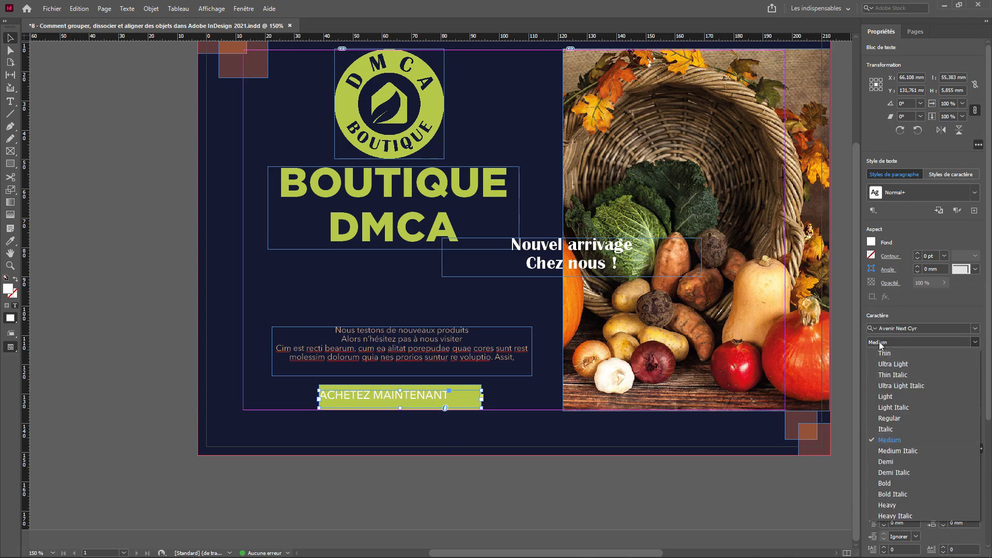
left_click(888, 483)
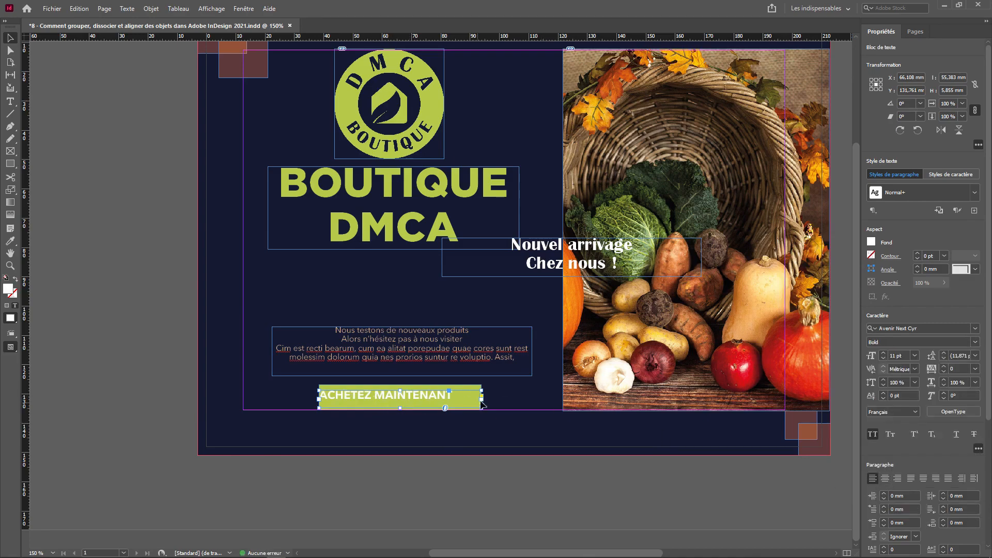
scroll(465, 396, "up", 3)
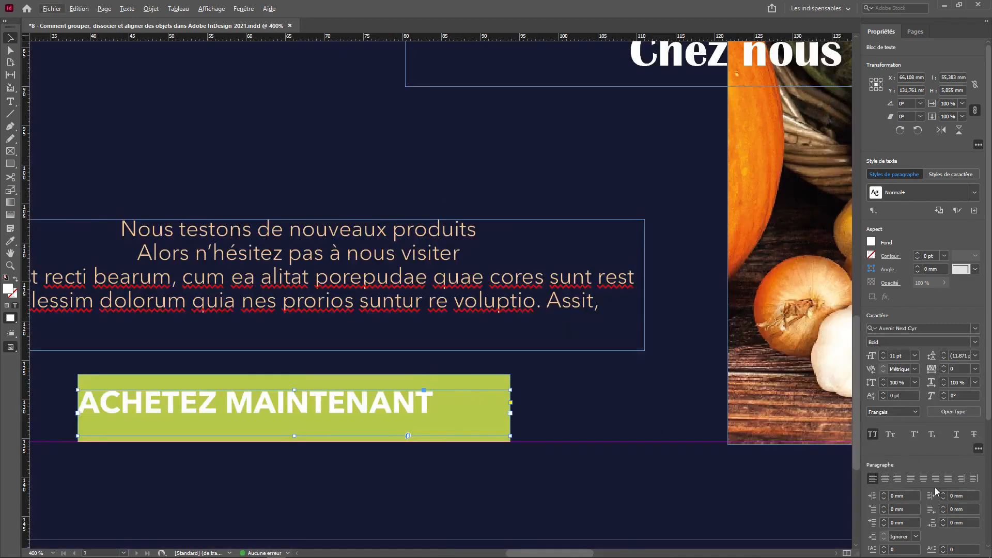
left_click(886, 482)
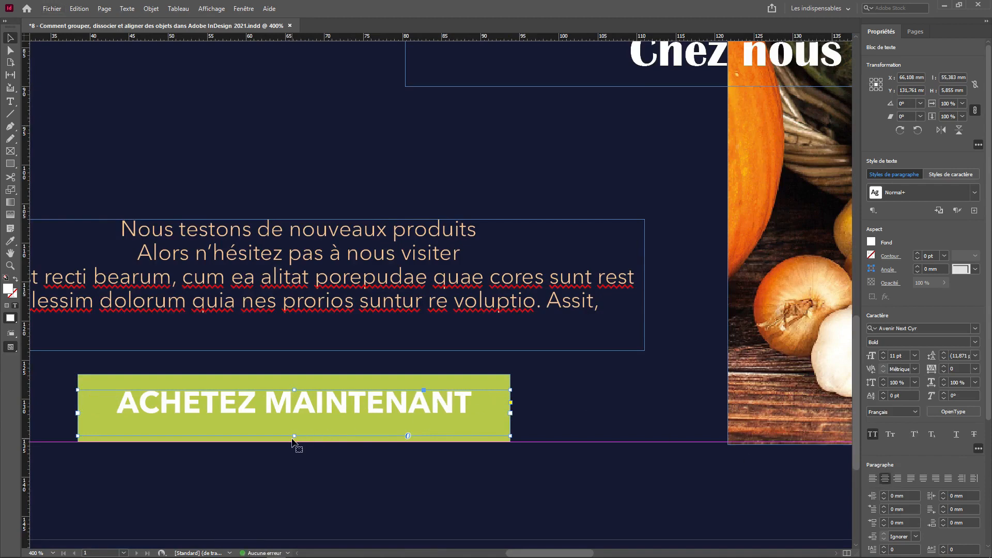
- Reduce the ACHETEZ MAINTENANT frame to about 3.5 mm high and centre it vertically on the green rectangle, aligning to the selection
left_click_drag(293, 438, 298, 417)
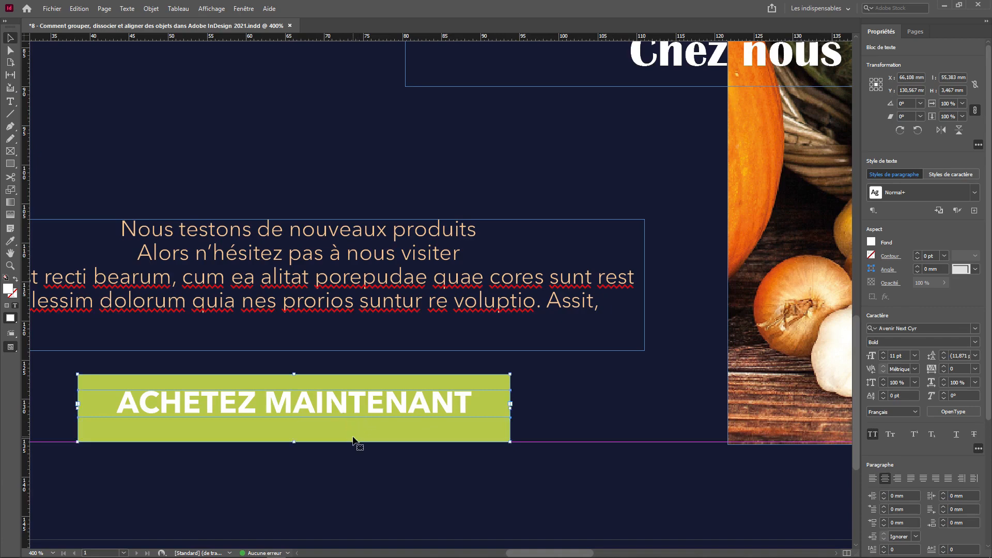
left_click(353, 440, "shift")
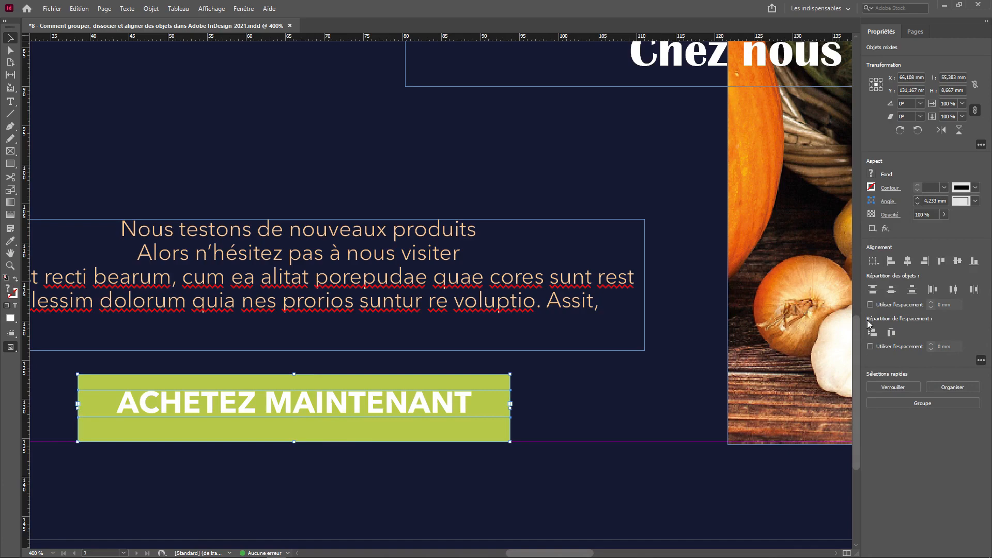
left_click(875, 262)
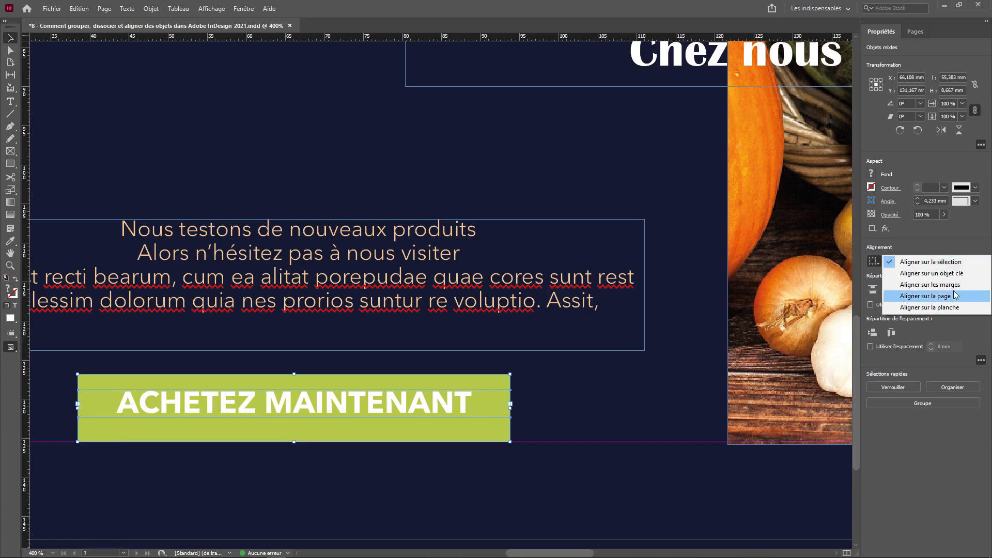
left_click(932, 298)
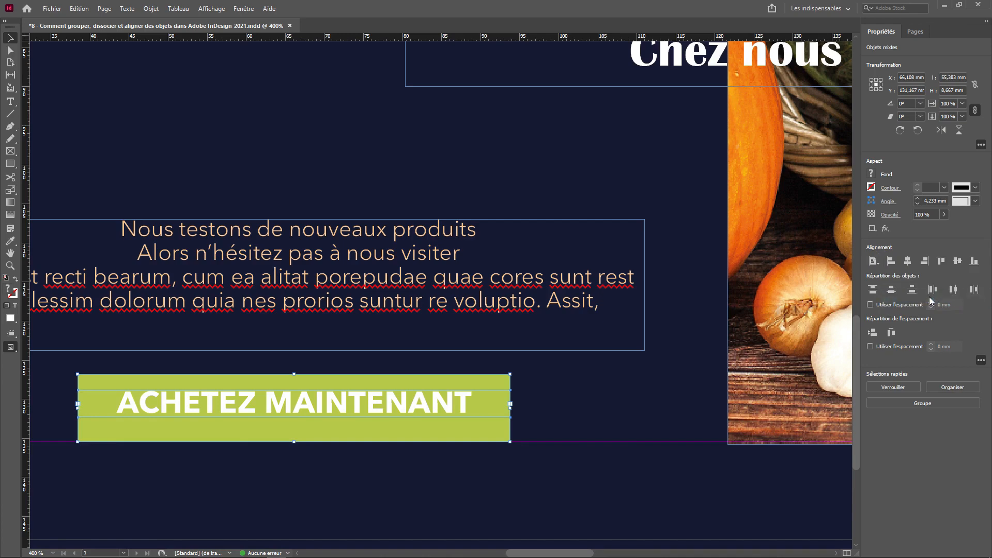
left_click(870, 261)
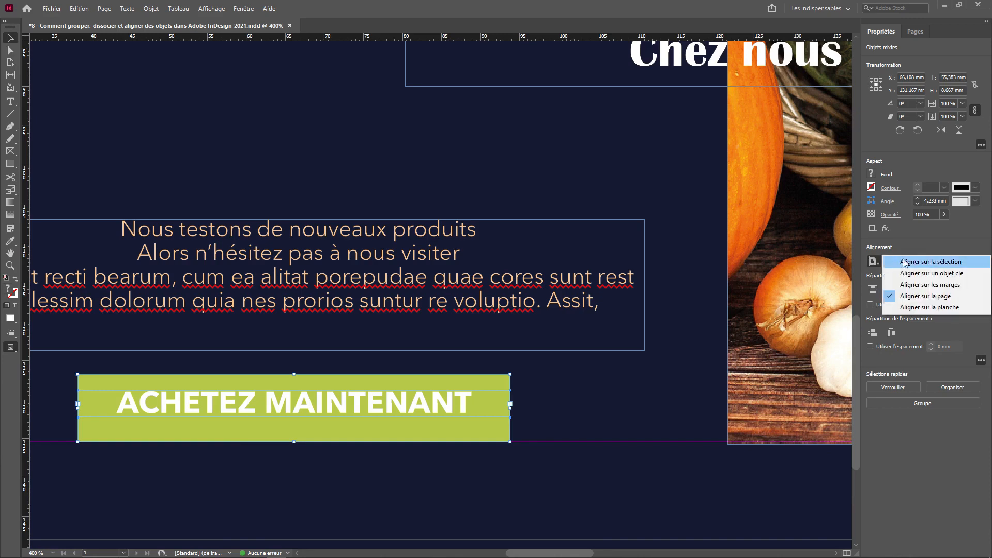
left_click(929, 263)
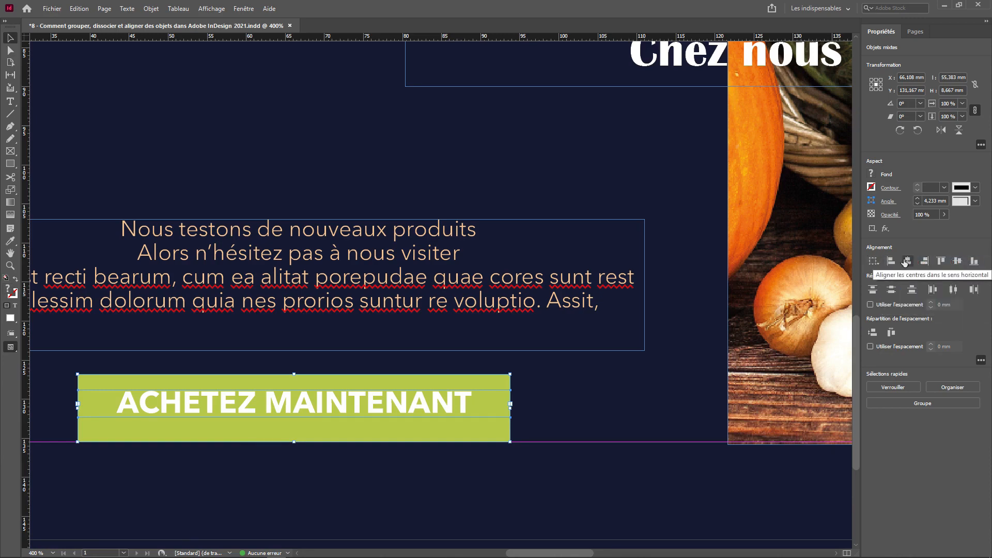
left_click(954, 265)
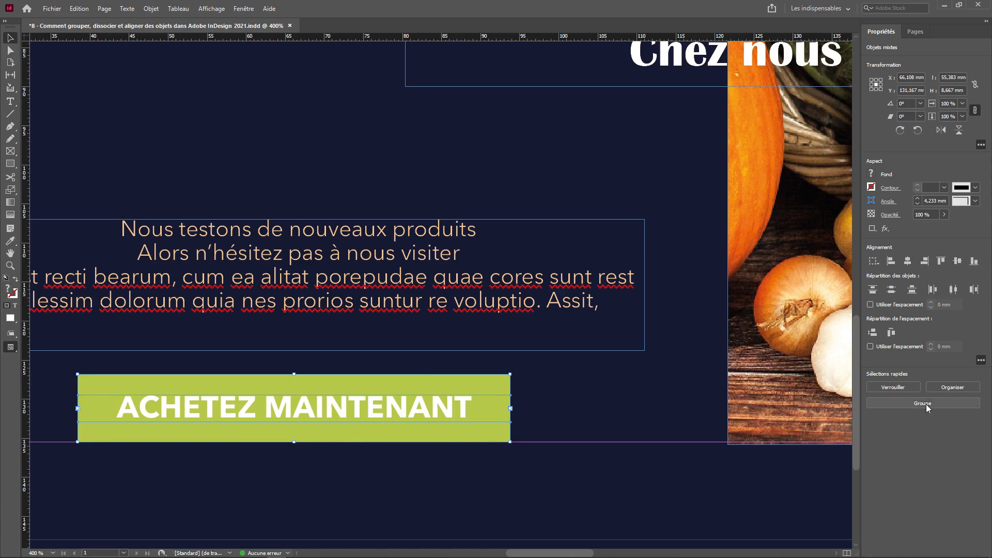
- Group the ACHETEZ MAINTENANT text frame with the green rectangle behind it
right_click(442, 415)
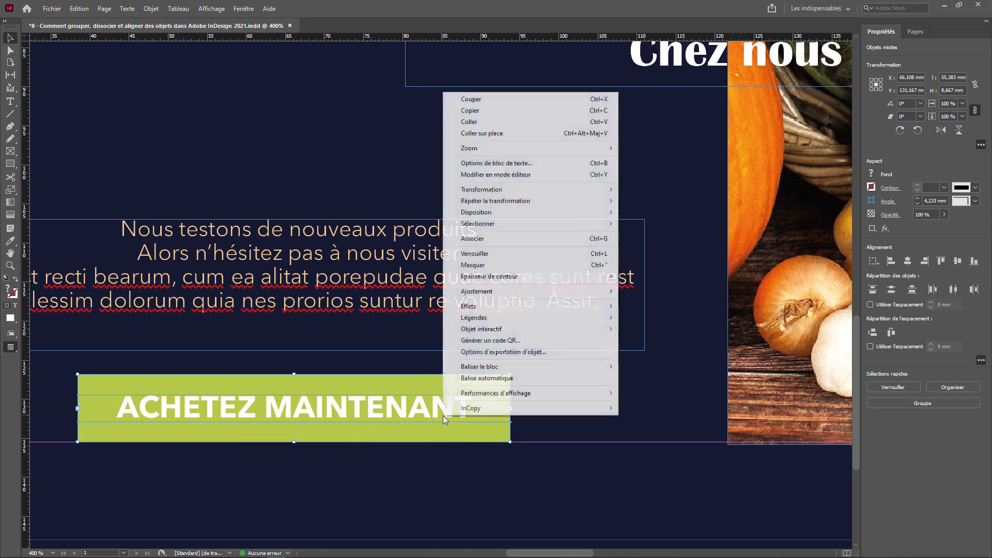
left_click(476, 245)
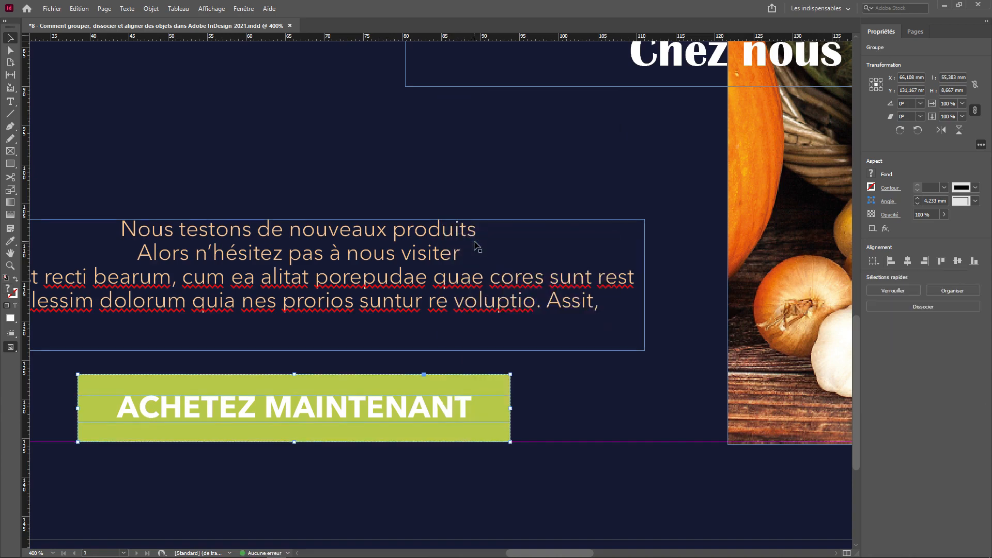
key("ctrl+0")
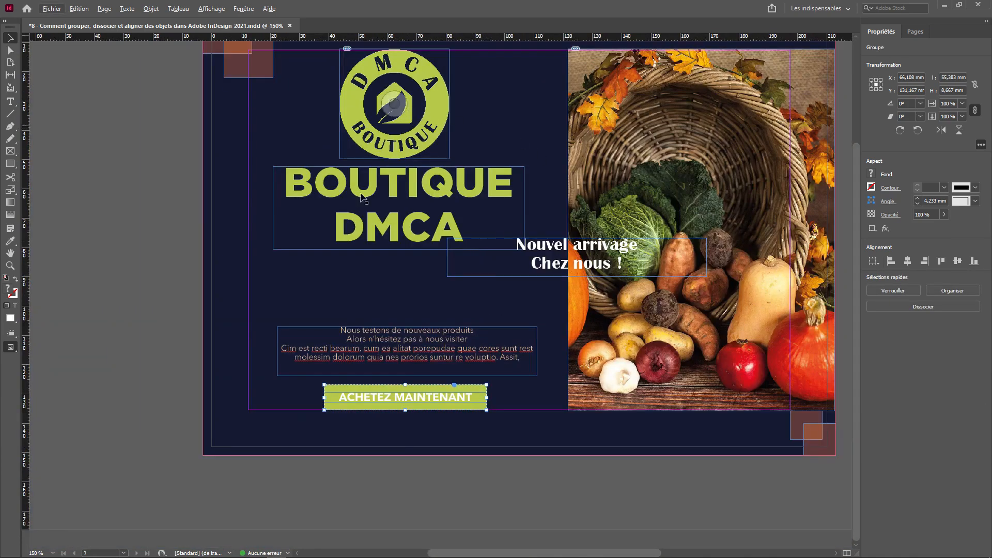
- Scale the DMCA logo down proportionally at the upper margin and move the BOUTIQUE DMCA title up beneath it, to Y about 59.4 mm
scroll(420, 88, "up", 2)
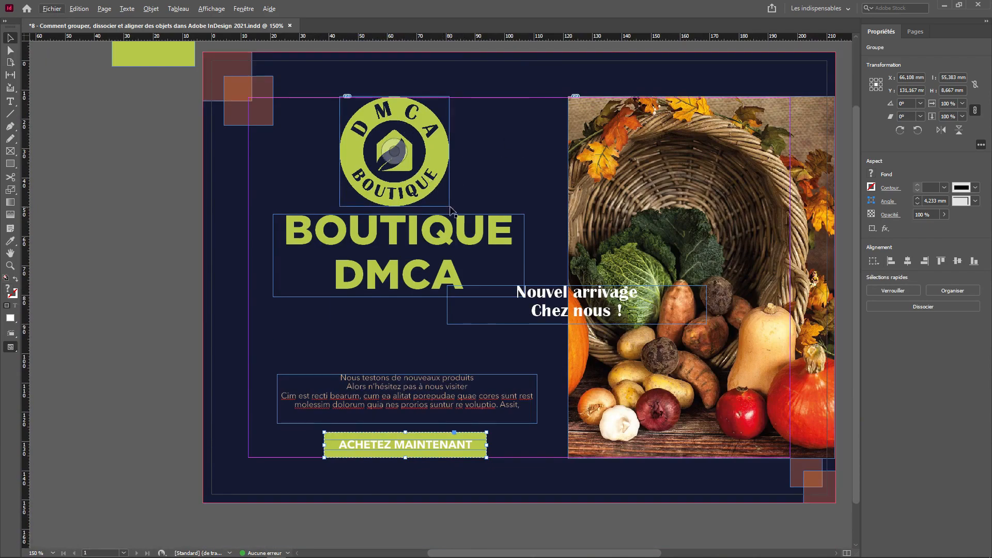
left_click(440, 190)
left_click_drag(449, 205, 431, 189)
key("ctrl+z")
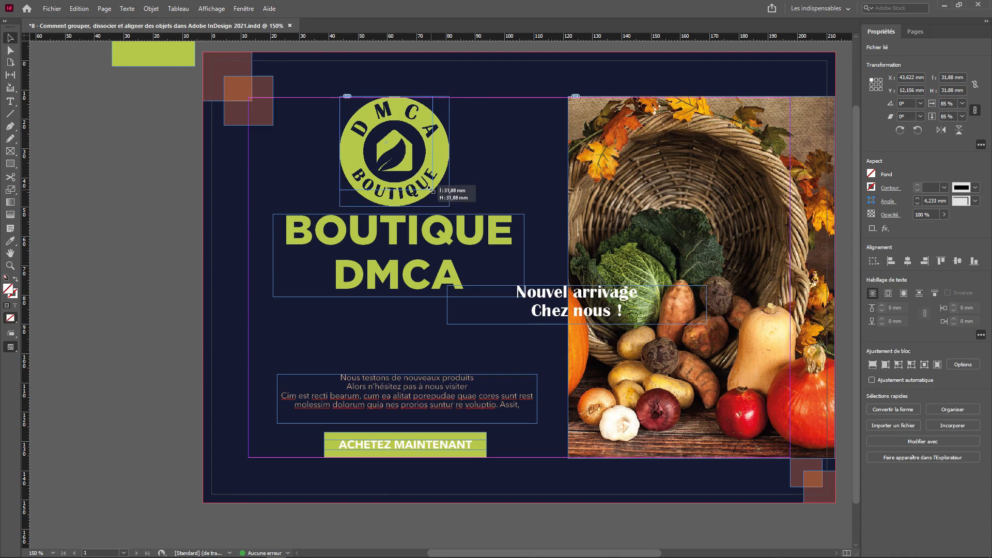
left_click_drag(432, 190, 425, 156)
left_click_drag(431, 234, 431, 213)
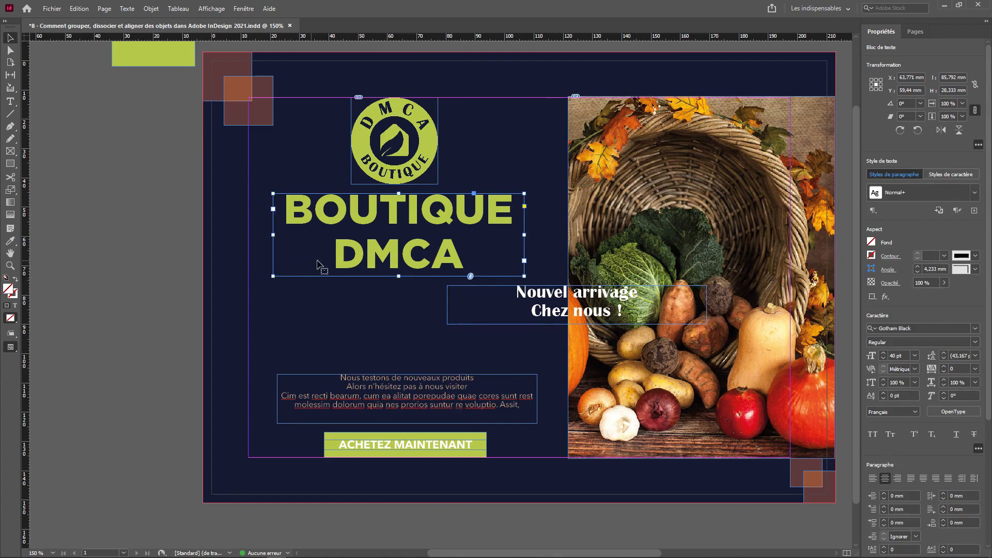
- Align the logo, title, Nouvel arrivage, Nous testons and button by their horizontal centres, and shift them as a group to X about 69.7 mm
left_click(379, 177, "shift")
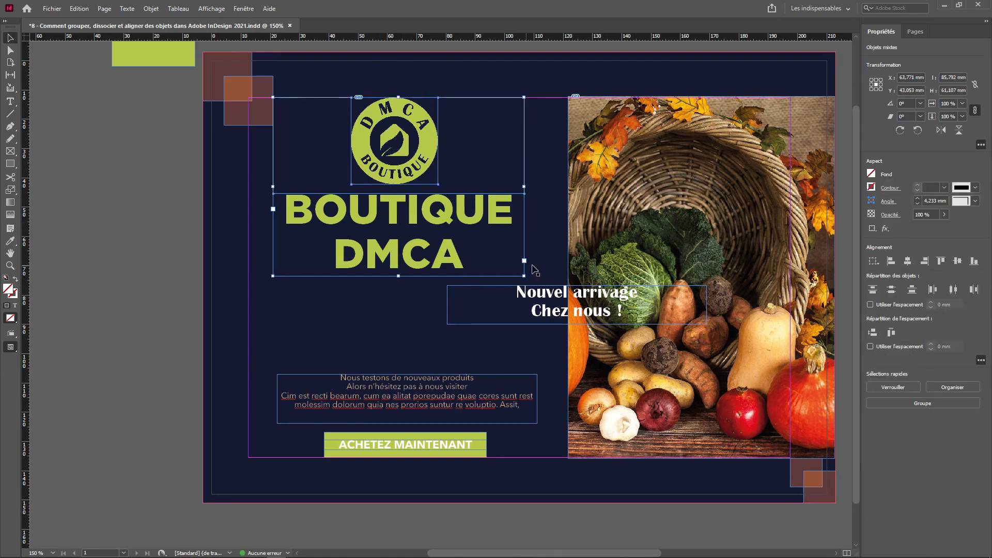
left_click(551, 289, "shift")
left_click(388, 391, "shift")
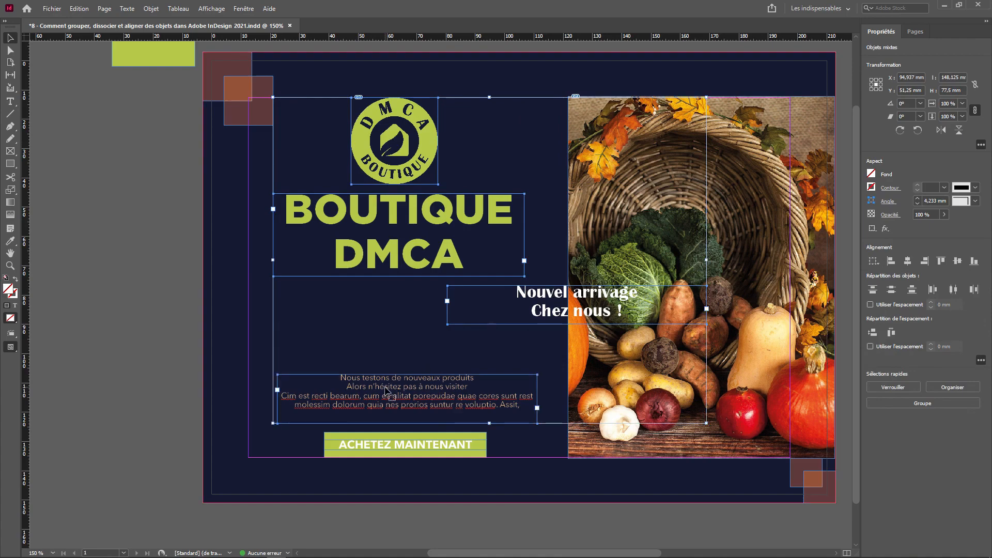
left_click(420, 450, "shift")
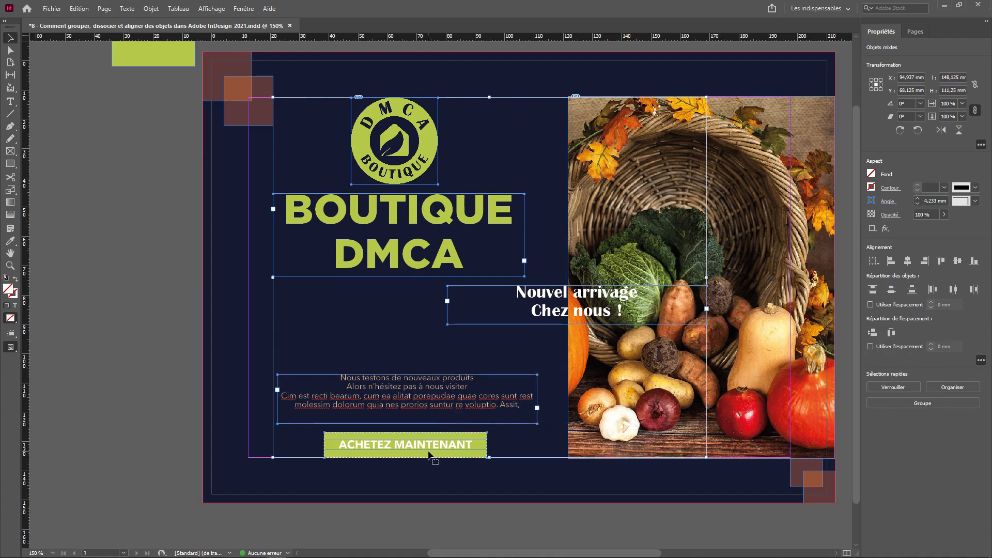
left_click(908, 261)
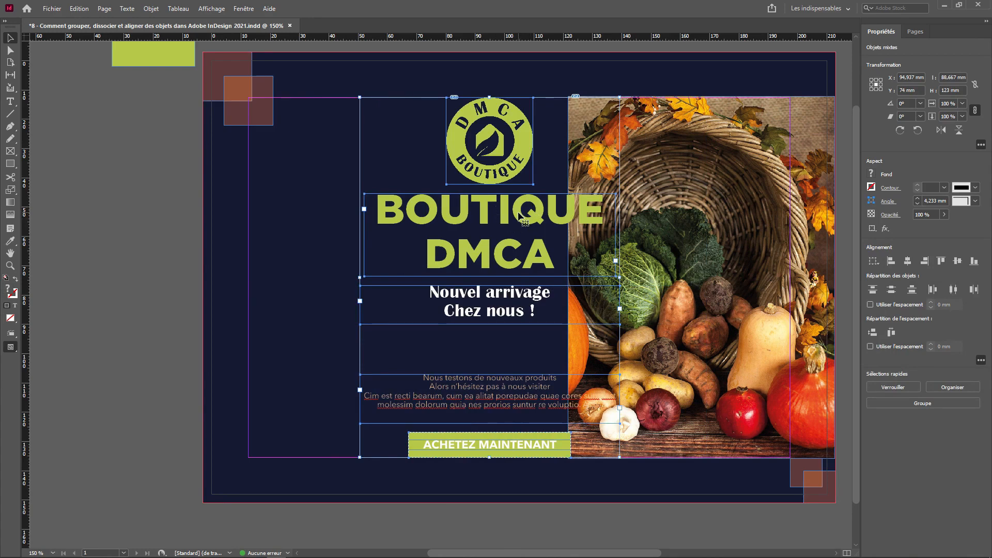
left_click_drag(518, 214, 446, 216)
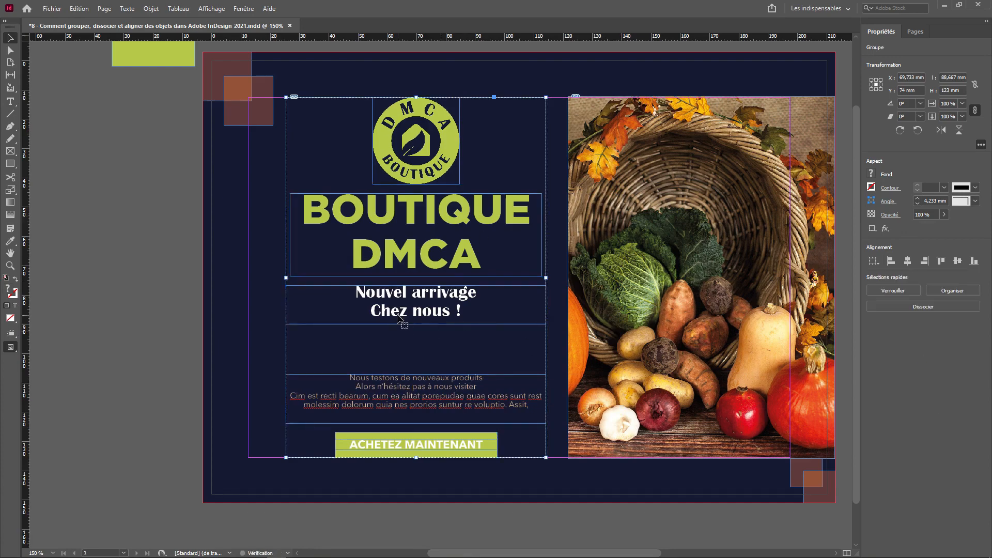
- Move the Nouvel arrivage frame down to Y about 86.4 mm and the Nous testons frame up to Y about 110.4 mm
double_click(433, 297)
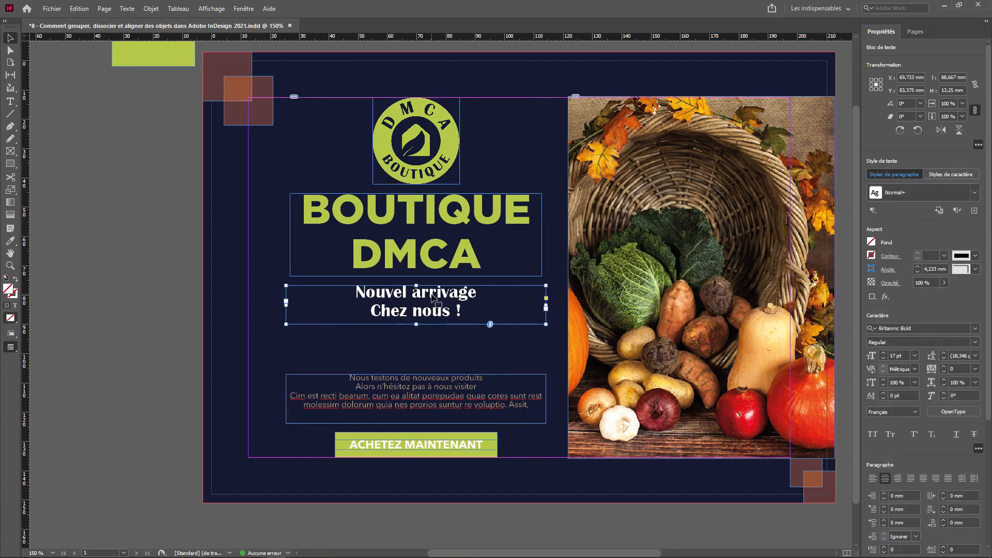
mouse_move(438, 296)
left_mouse_down()
mouse_move(433, 312)
mouse_move(429, 305)
left_mouse_up()
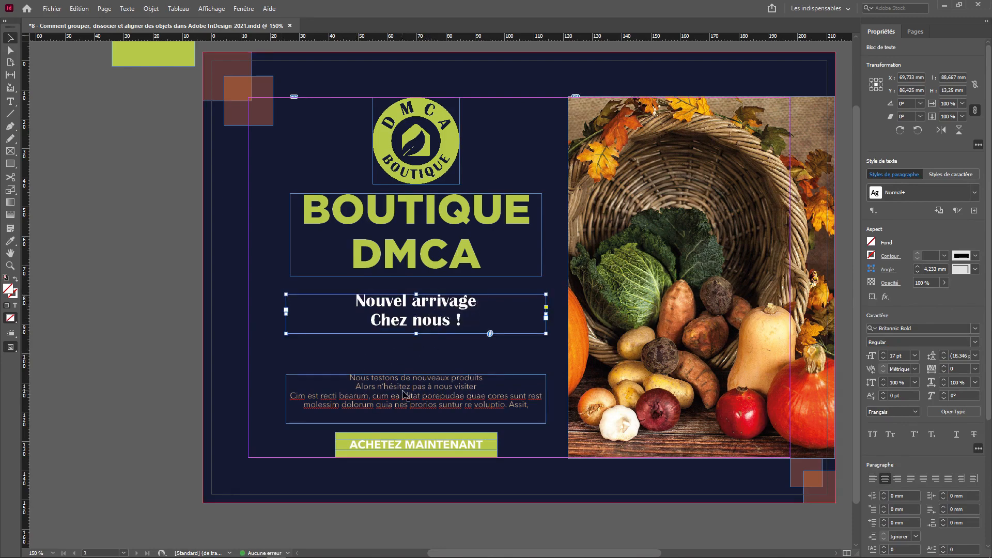
left_click_drag(403, 395, 403, 378)
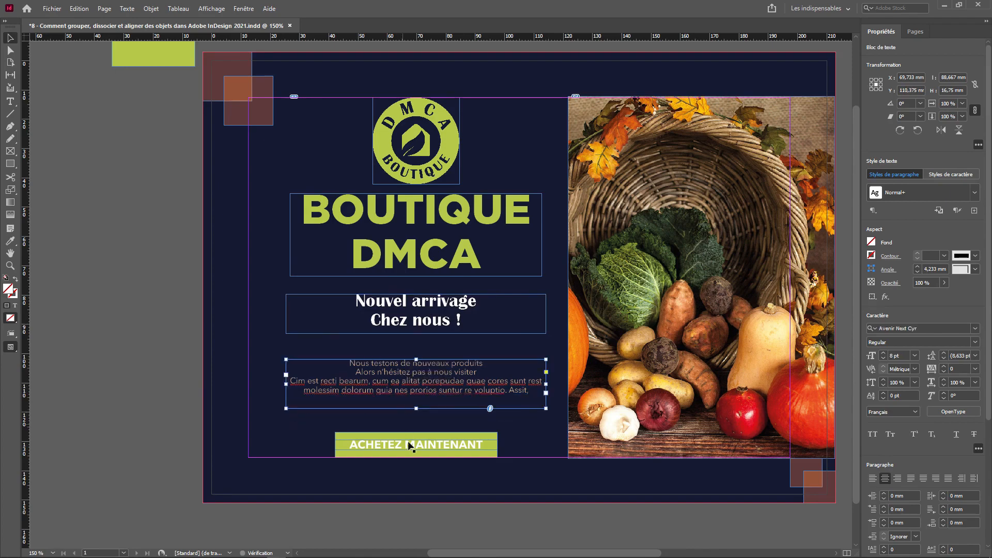
- Move the ACHETEZ MAINTENANT button group up to Y about 128.1 mm, keeping its horizontal position
left_click(417, 458)
left_click(418, 454)
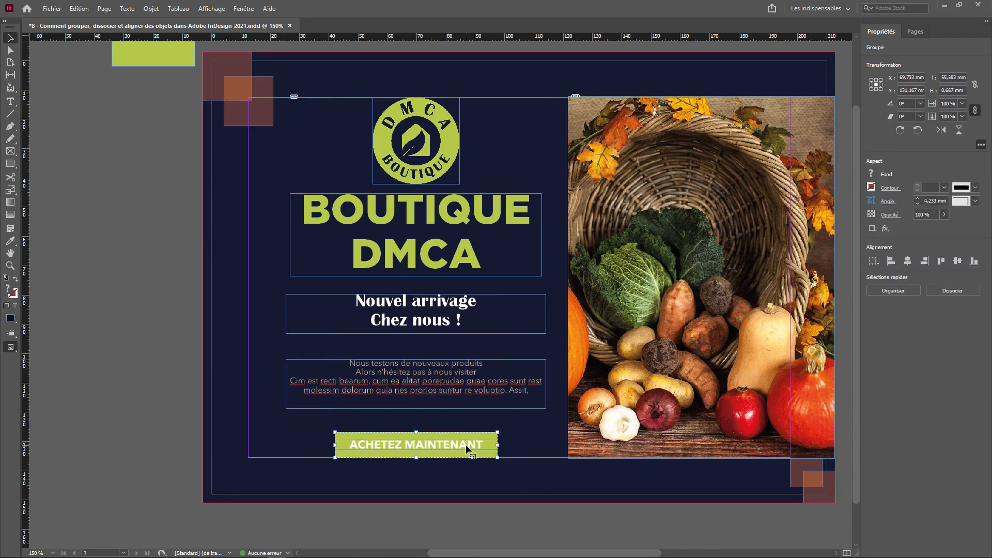
left_click_drag(466, 445, 467, 436)
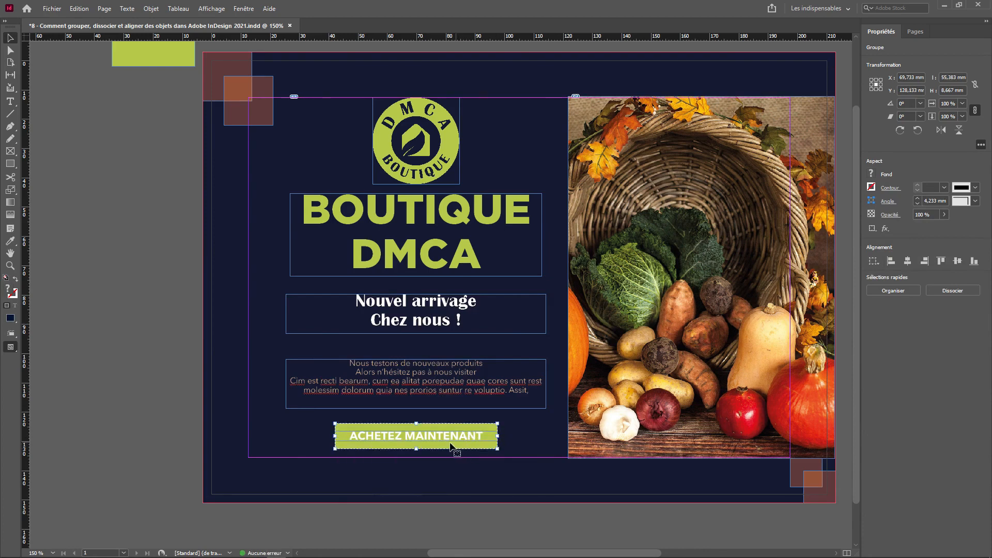
- Scale the ACHETEZ MAINTENANT button group down proportionally about its centre to about 31 by 4.9 mm
scroll(423, 437, "up", 5)
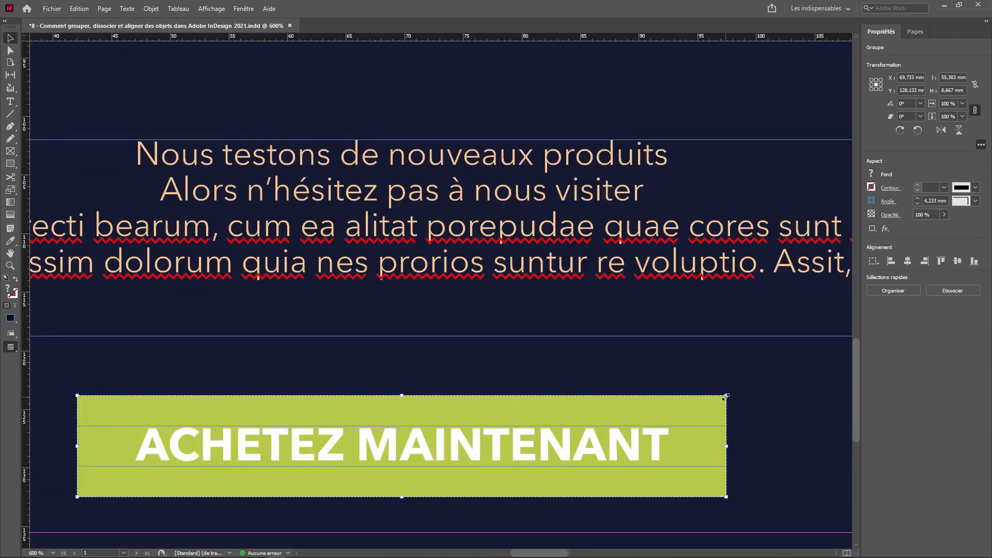
left_click_drag(727, 396, 661, 418)
scroll(417, 416, "down", 4)
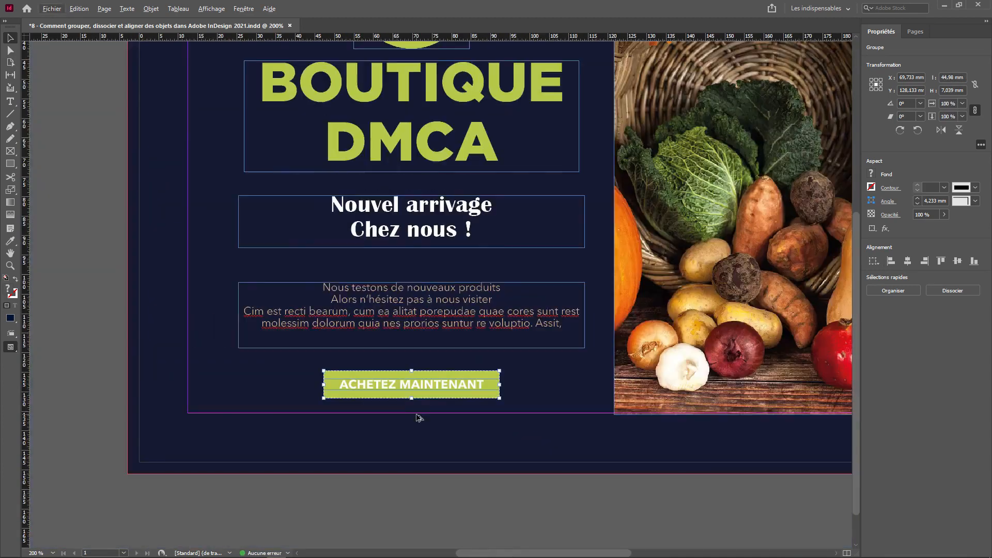
scroll(432, 399, "up", 2)
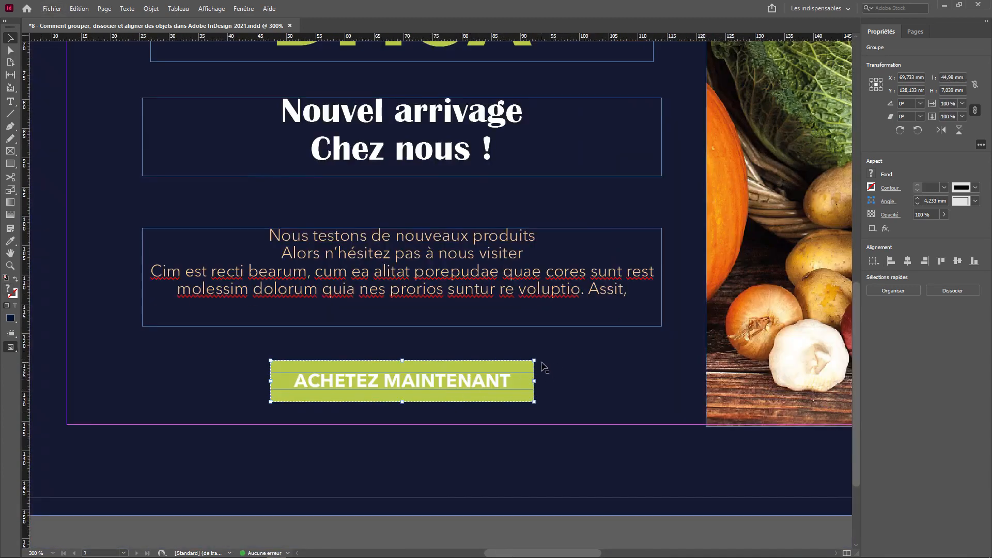
left_click_drag(533, 359, 493, 367)
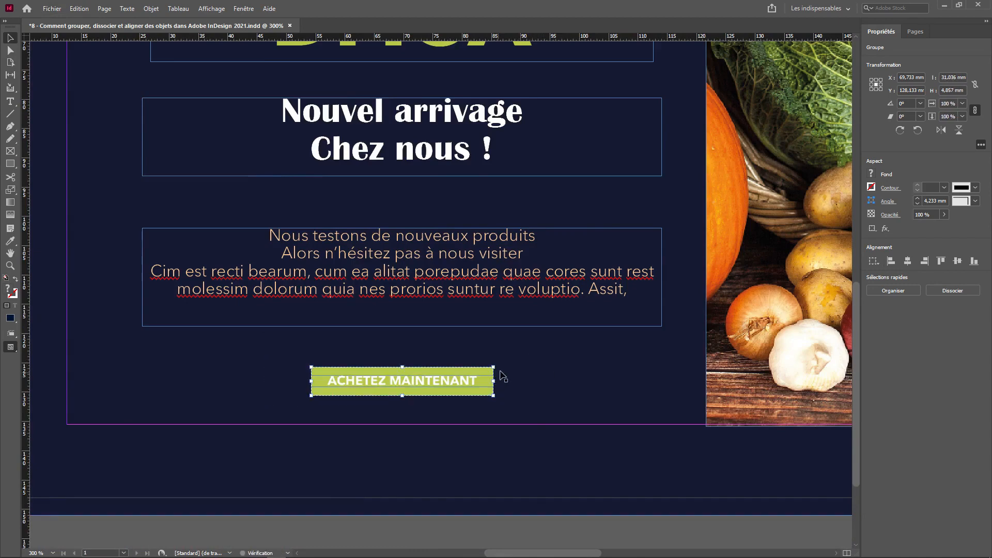
- Delete the trailing comma after Assit at the end of the Nous testons paragraph and finish text editing
left_click(549, 287)
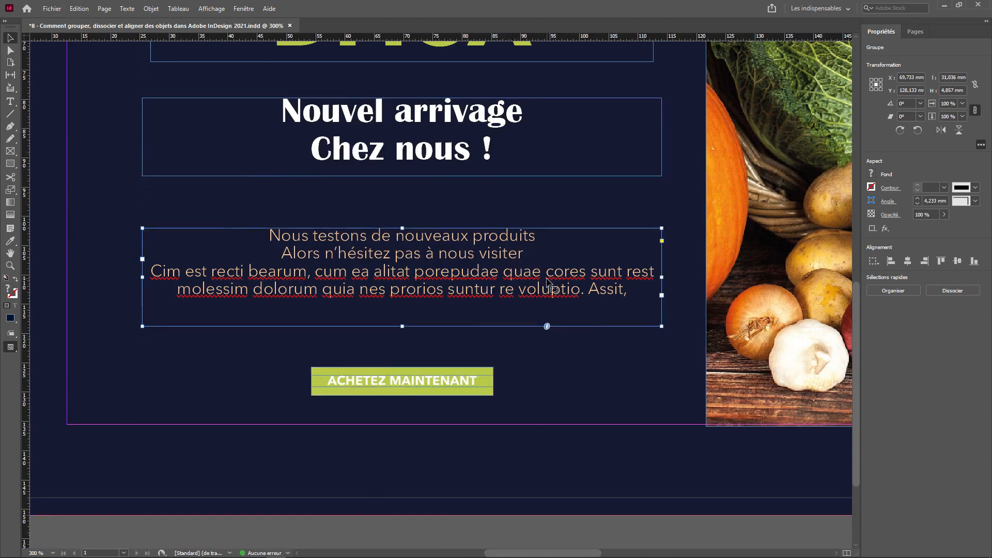
double_click(637, 291)
key("BackSpace")
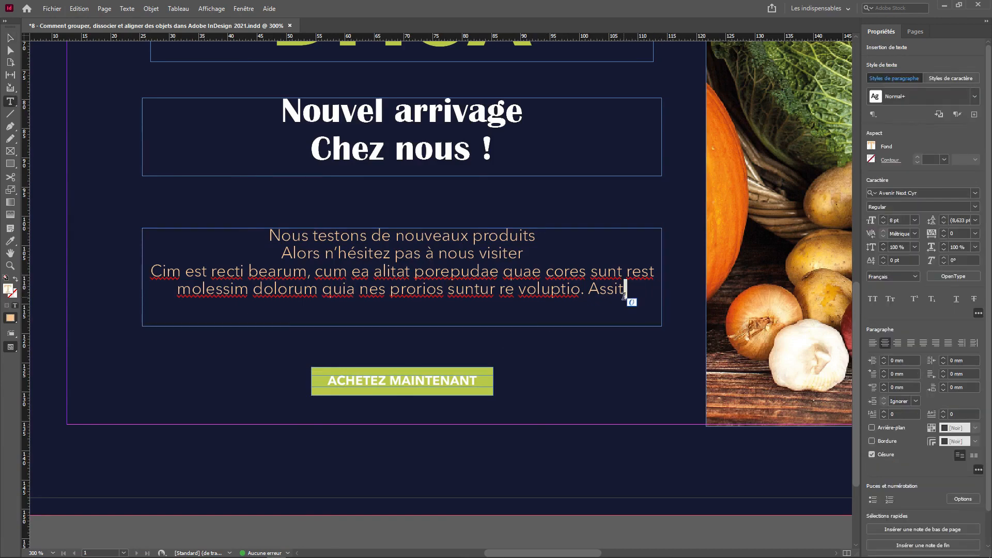
key("BackSpace")
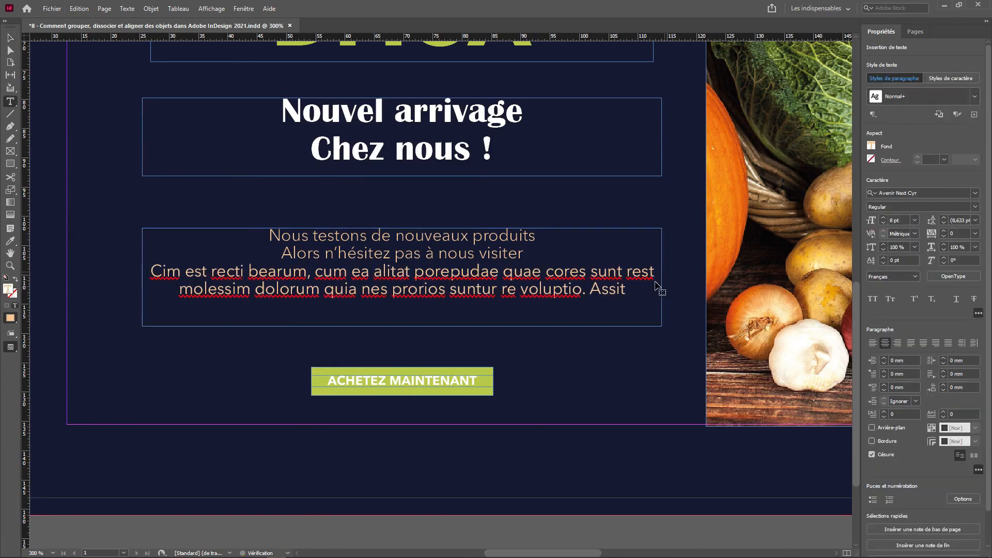
key("Escape")
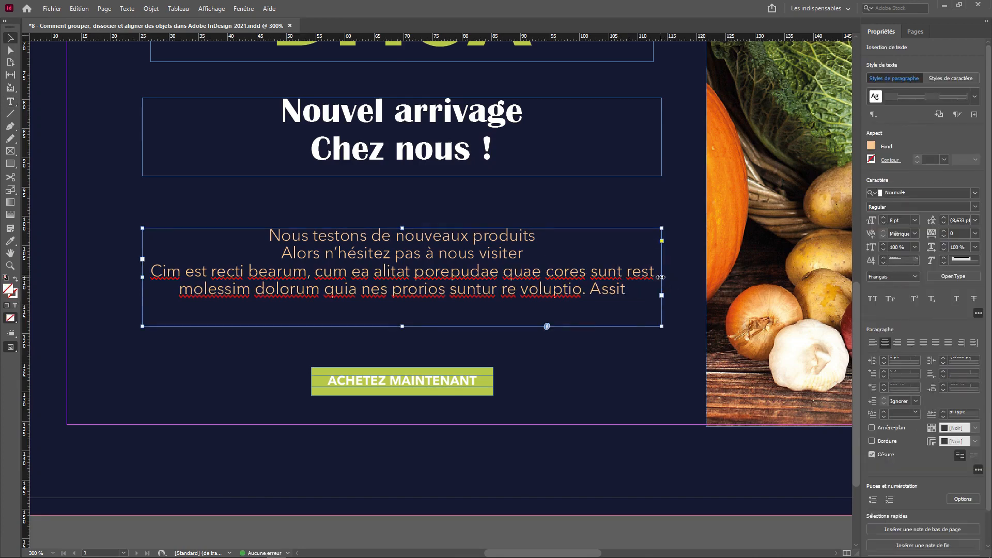
- Narrow the Nous testons text frame symmetrically about its centre to a width of about 68.1 mm, and deselect it
left_click_drag(662, 277, 602, 276)
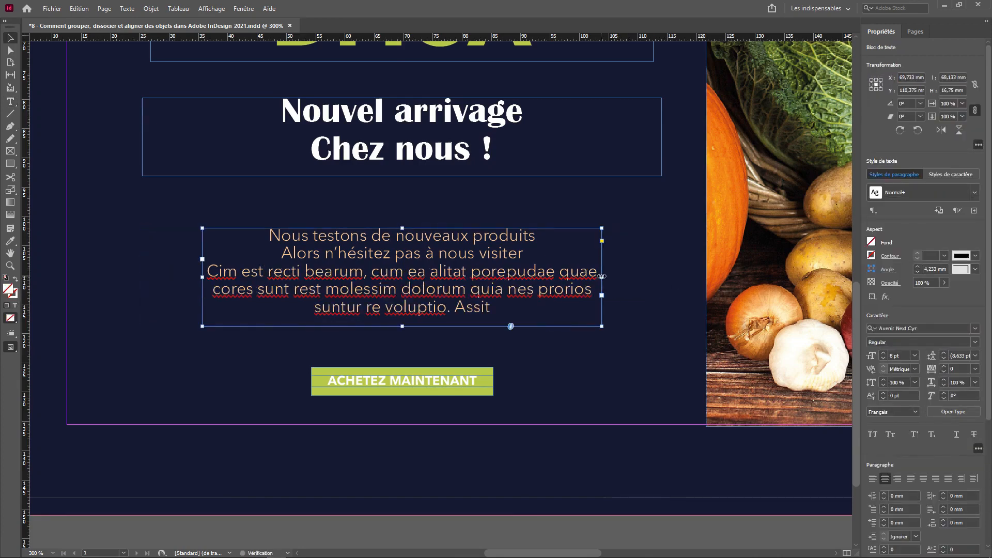
scroll(499, 288, "down", 4)
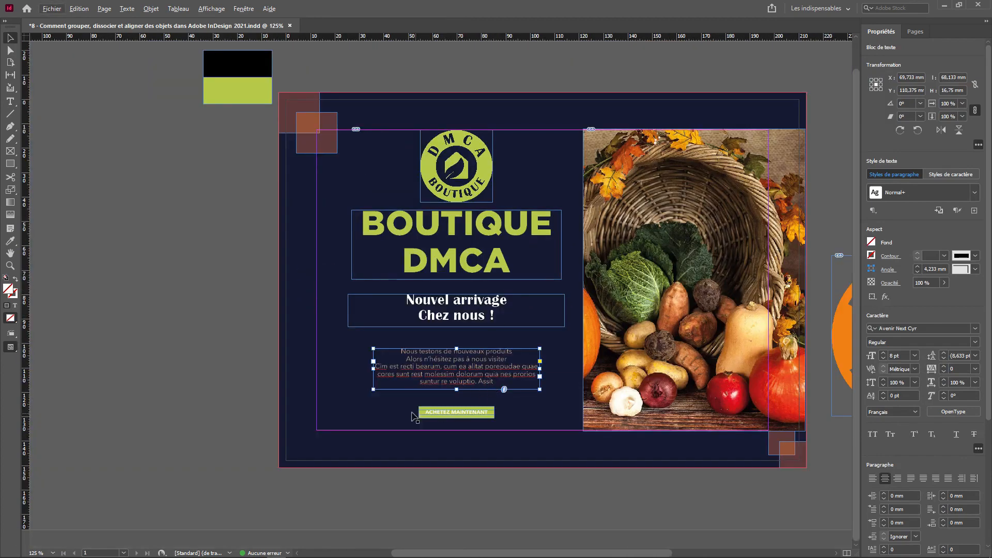
left_click(248, 380)
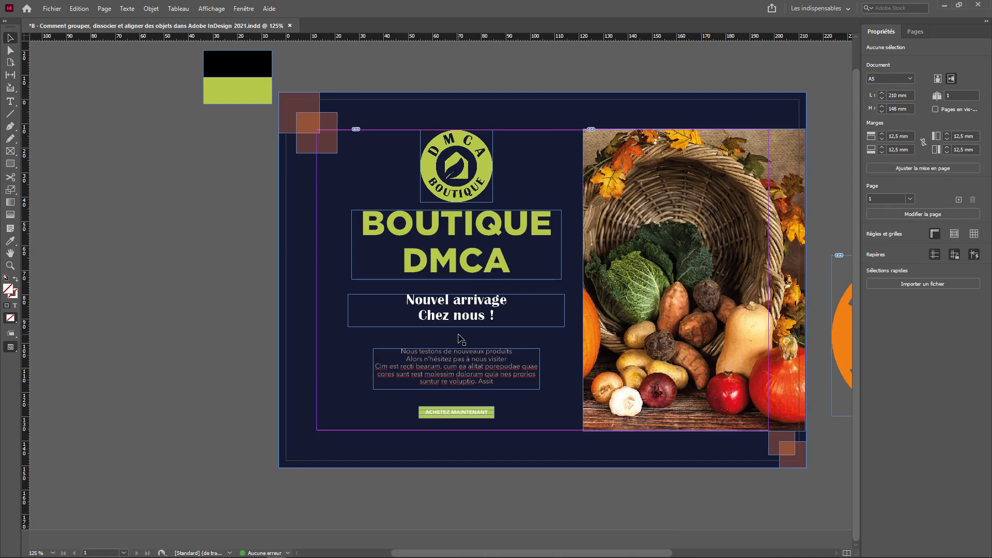
left_click(441, 310)
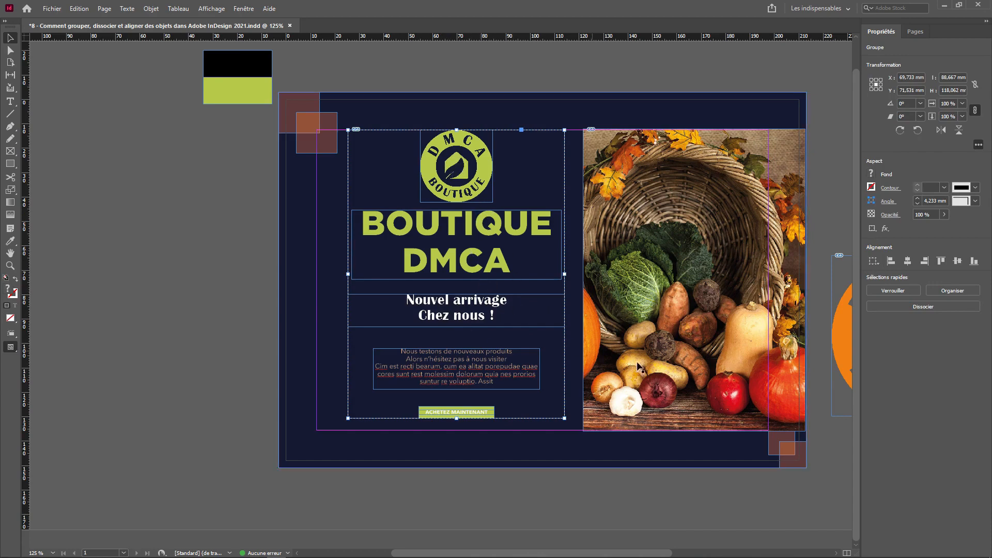
right_click(428, 252)
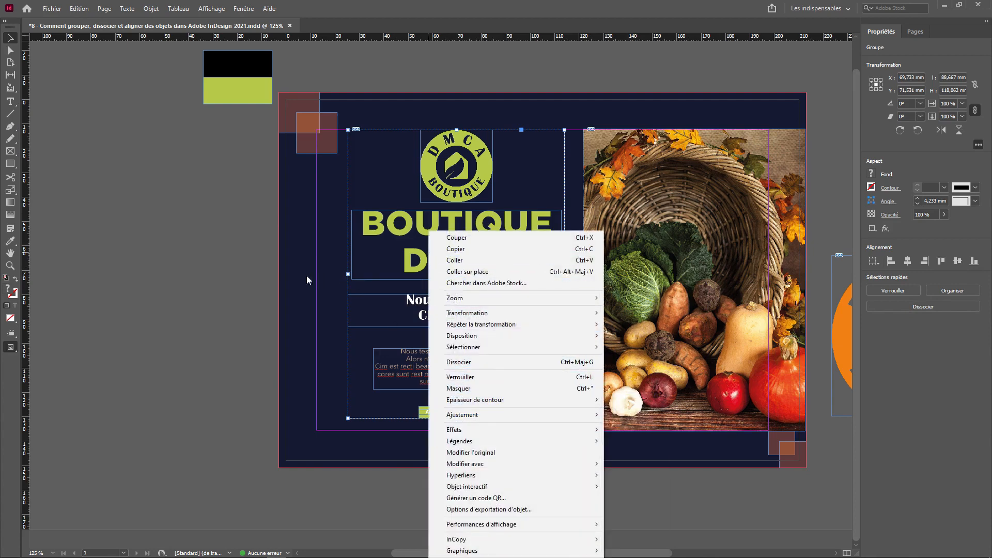
left_click(268, 262)
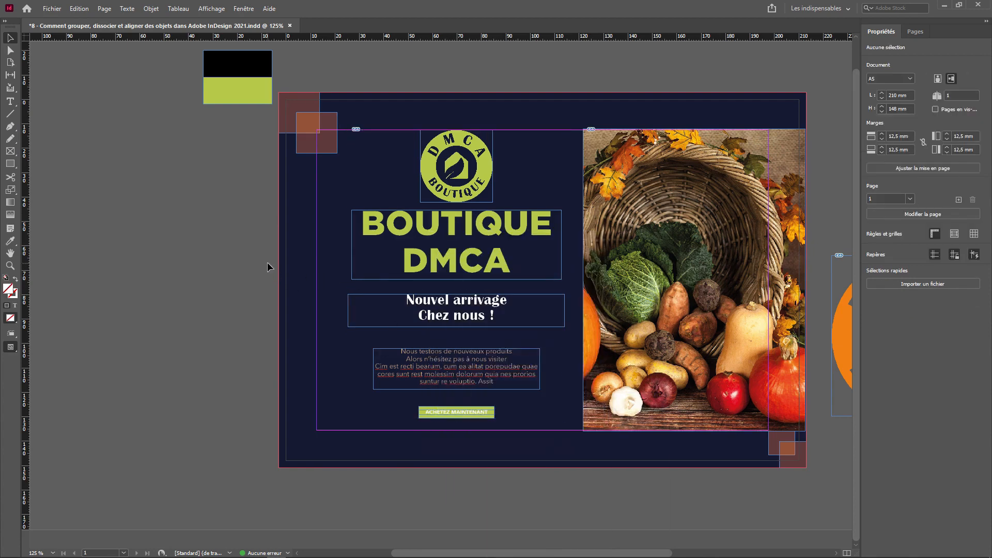